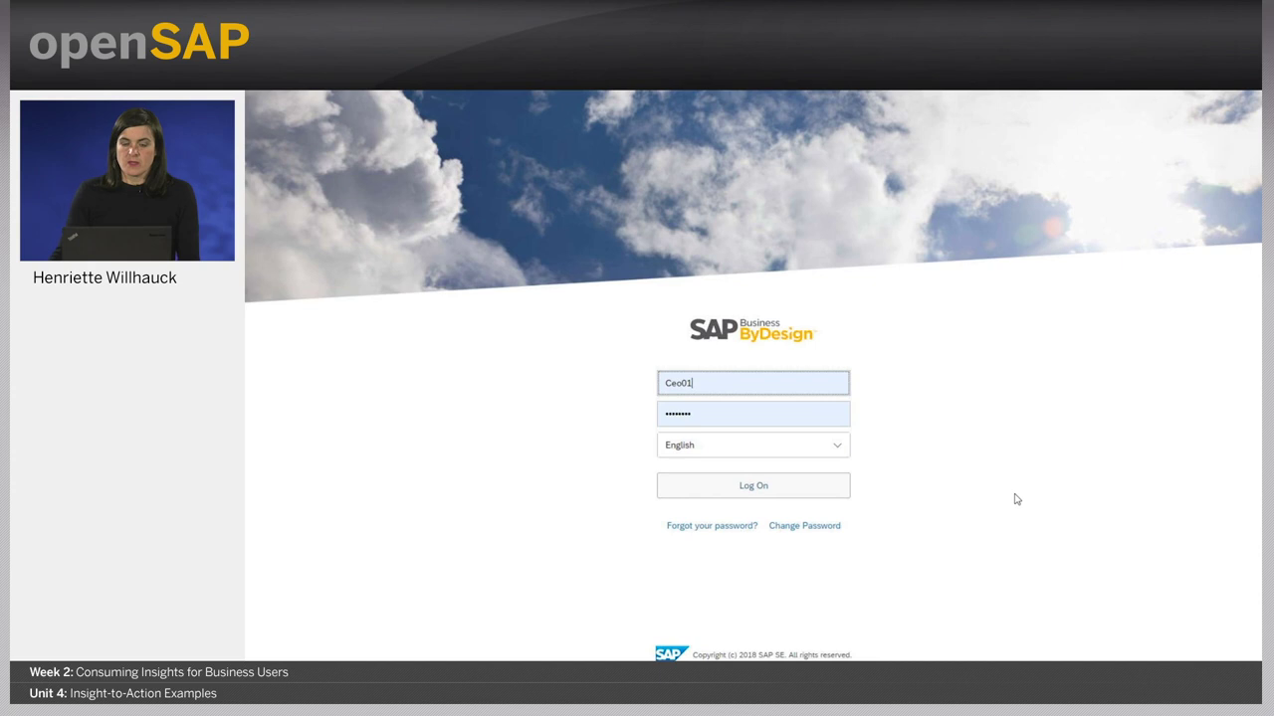
Step: Log on, open Home > Overview, and scroll down to the Sales Order Volume tile
click(764, 493)
key(Return)
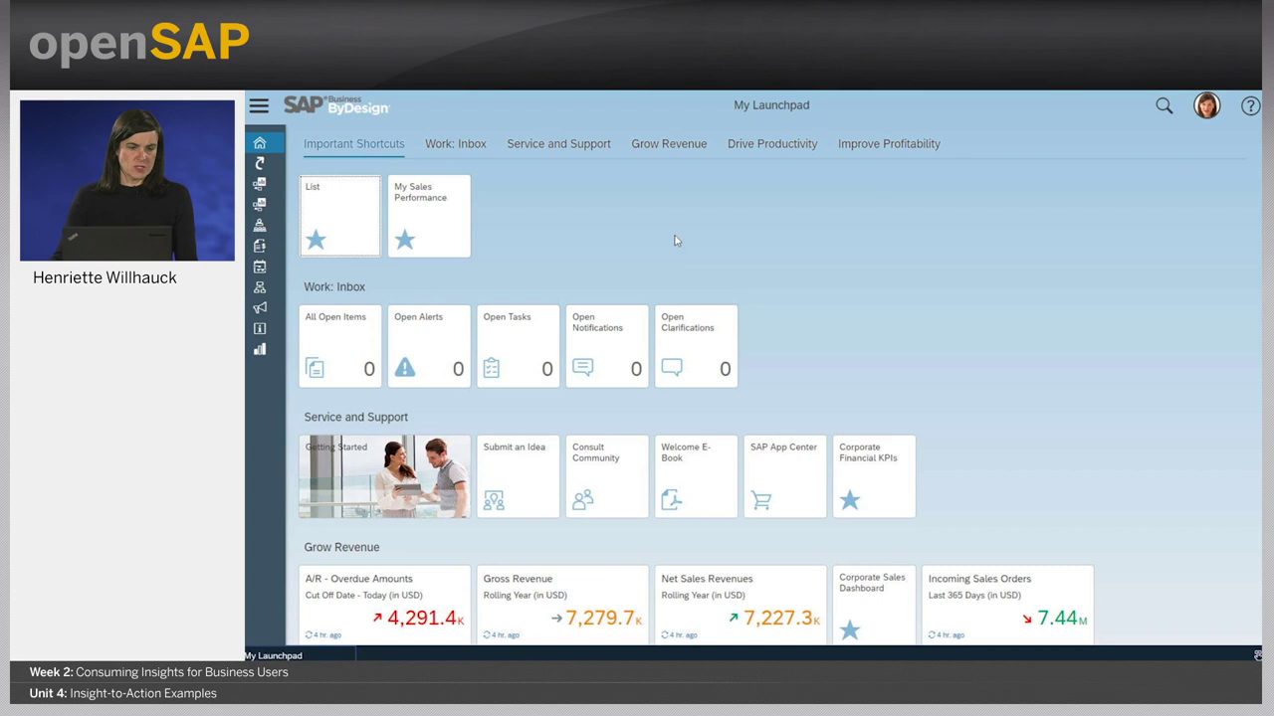
mouse_move(261, 142)
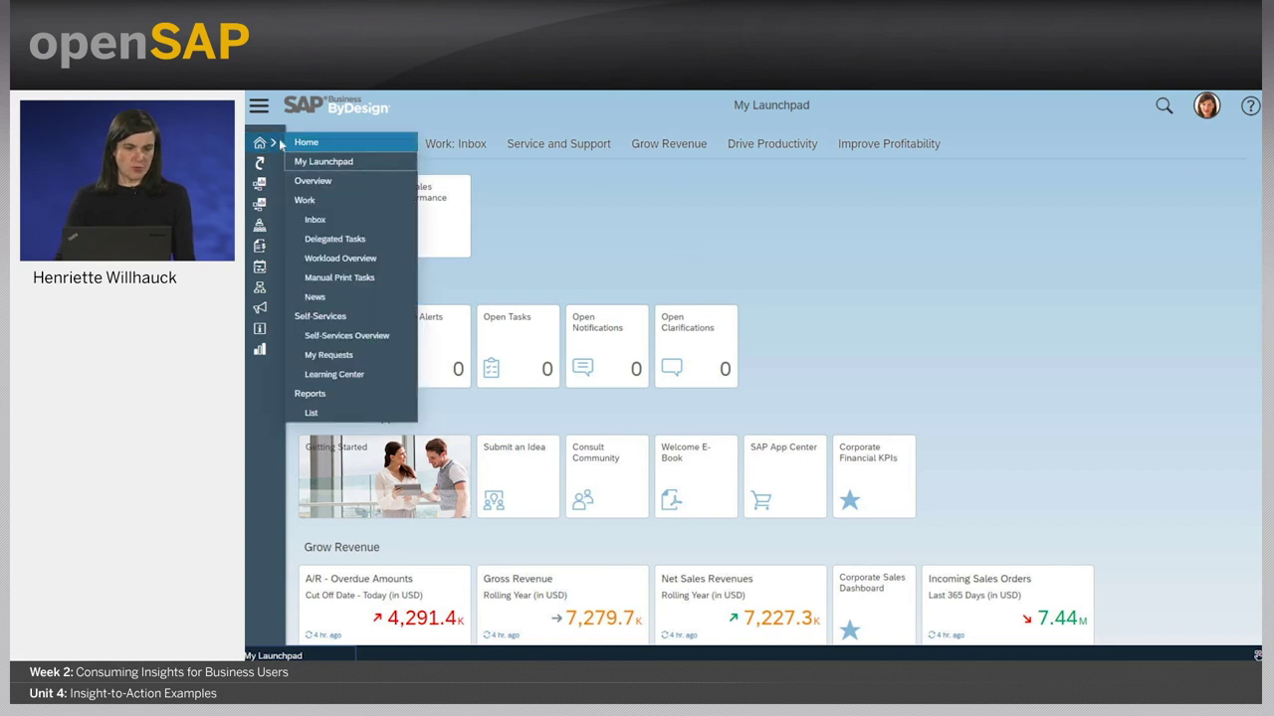
click(312, 181)
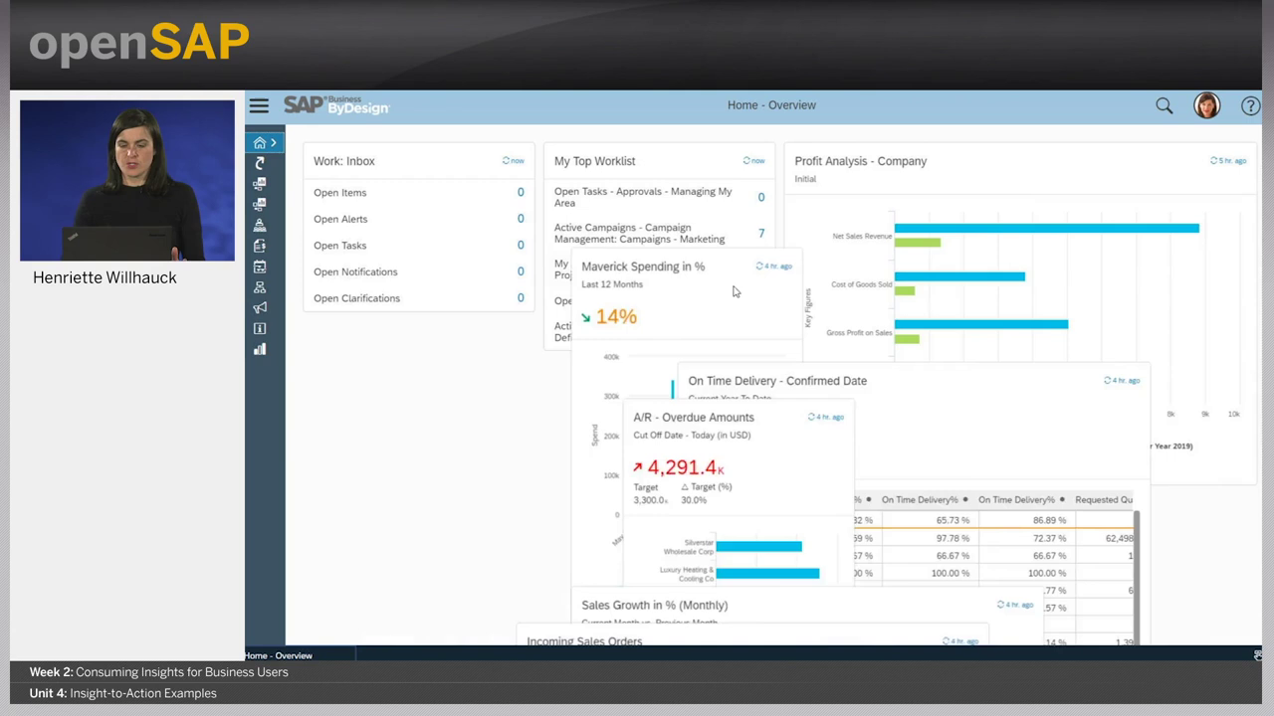
scroll(735, 294, down, 5)
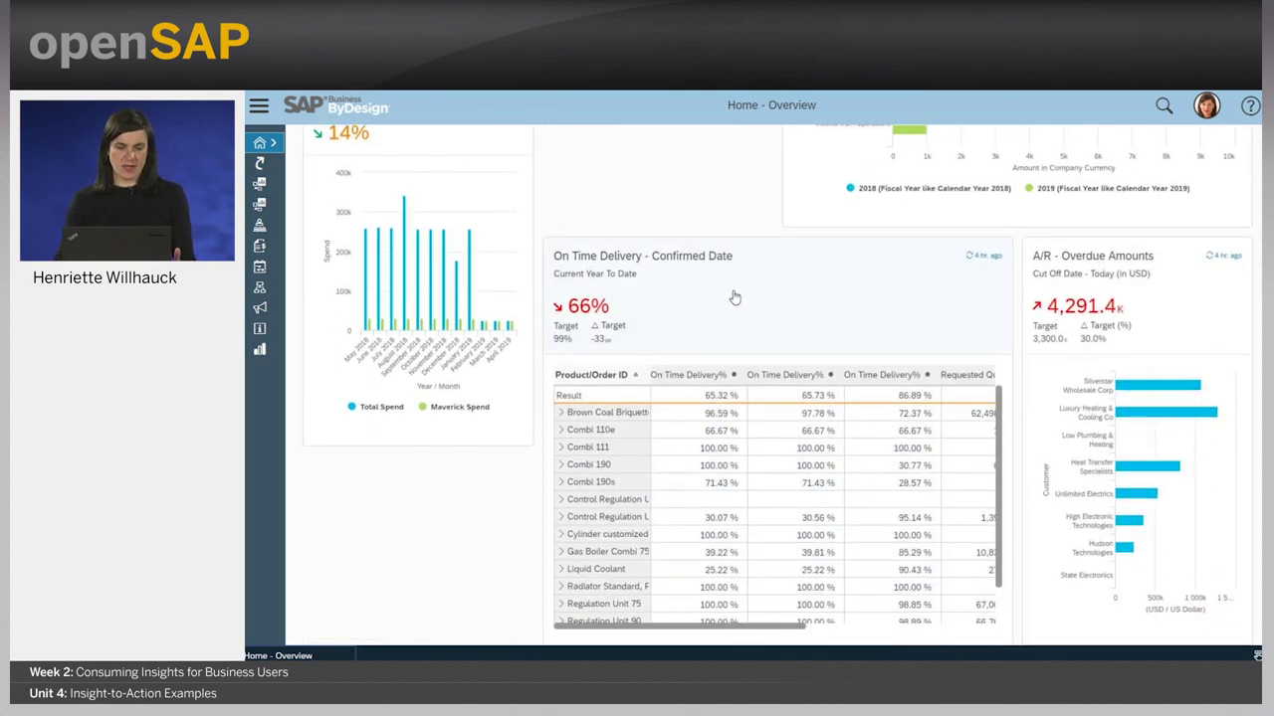
scroll(735, 299, down, 9)
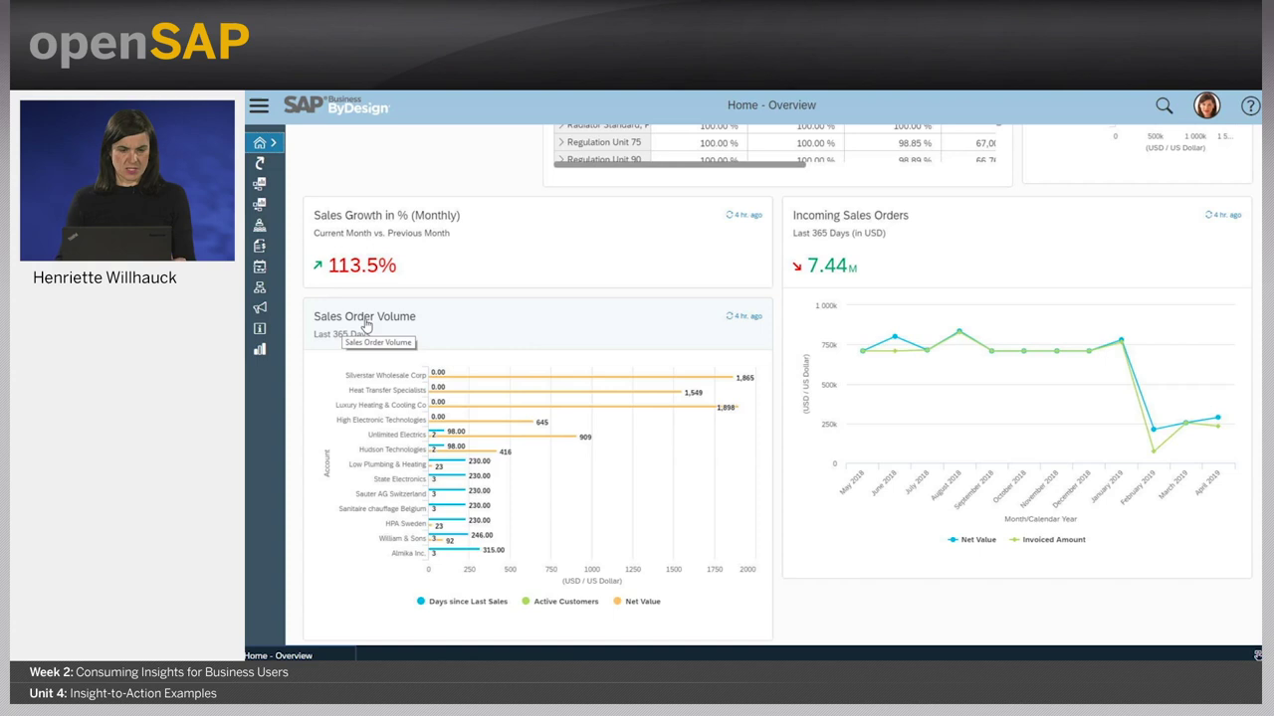
Step: Open the Sales Order Volume report and zoom its chart onto the Low Plumbing & Heating to Almika Inc. bars
click(365, 320)
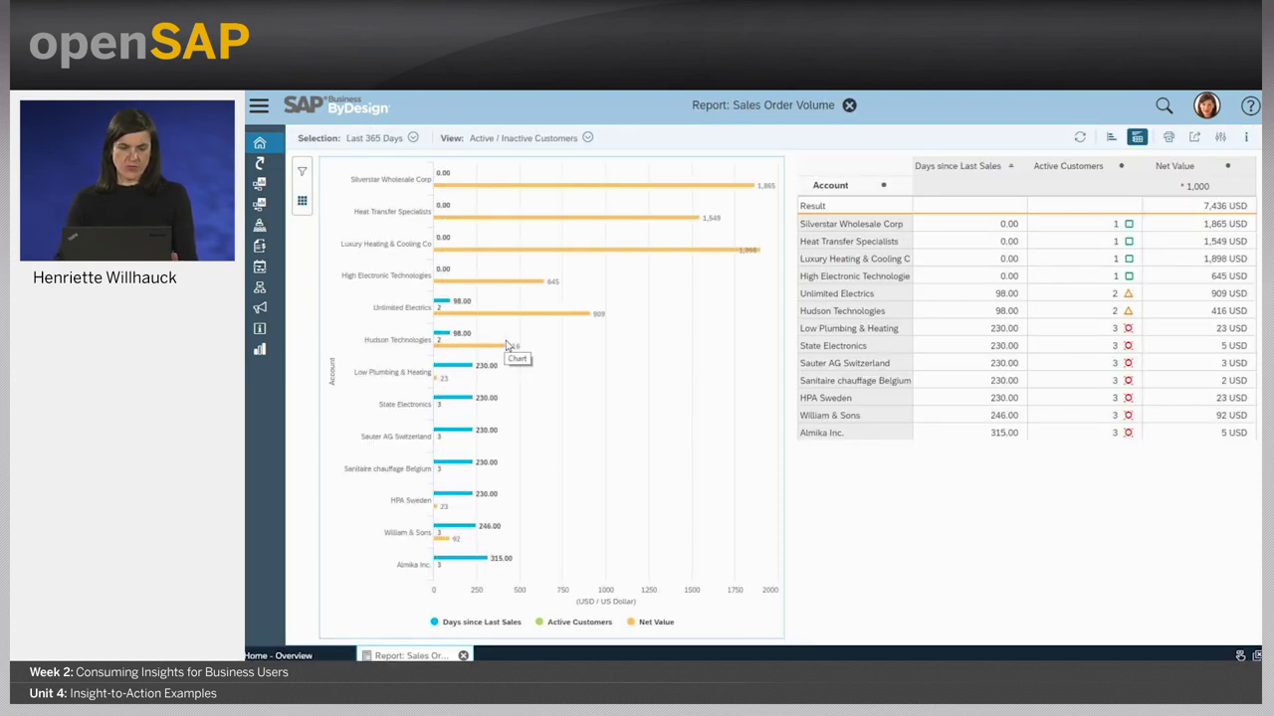
drag(565, 574, 420, 345)
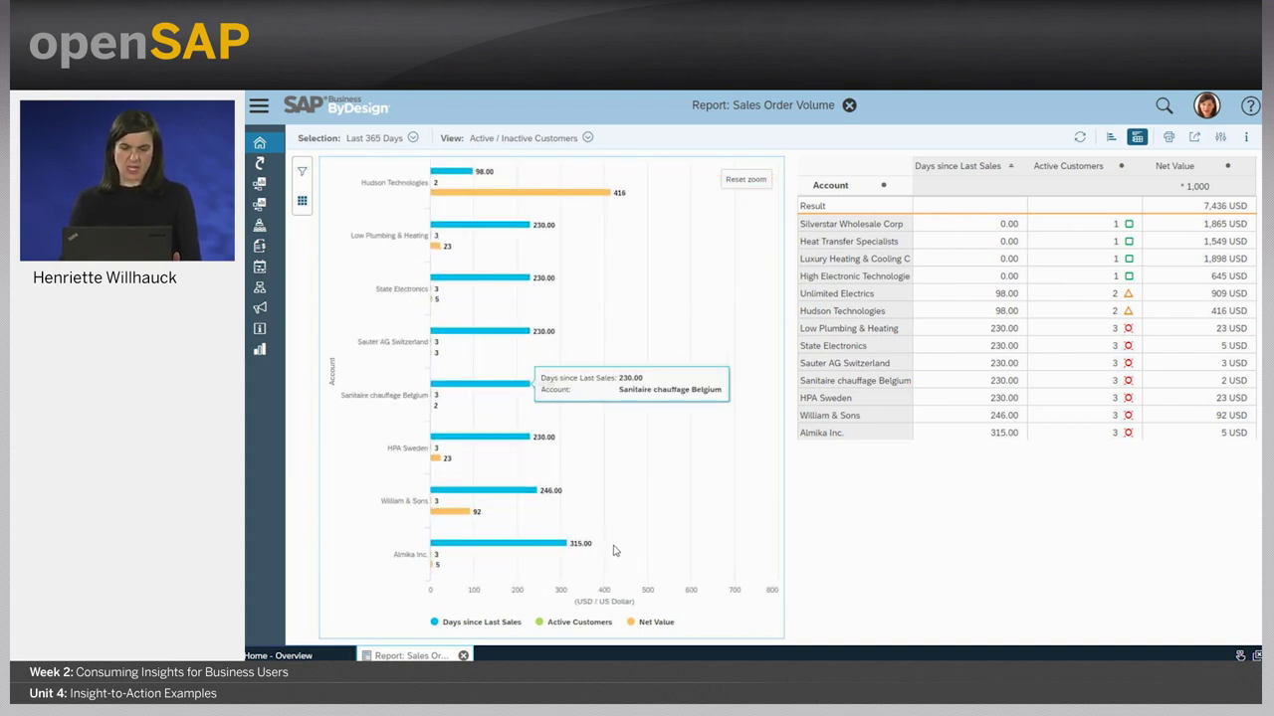
drag(478, 536, 420, 231)
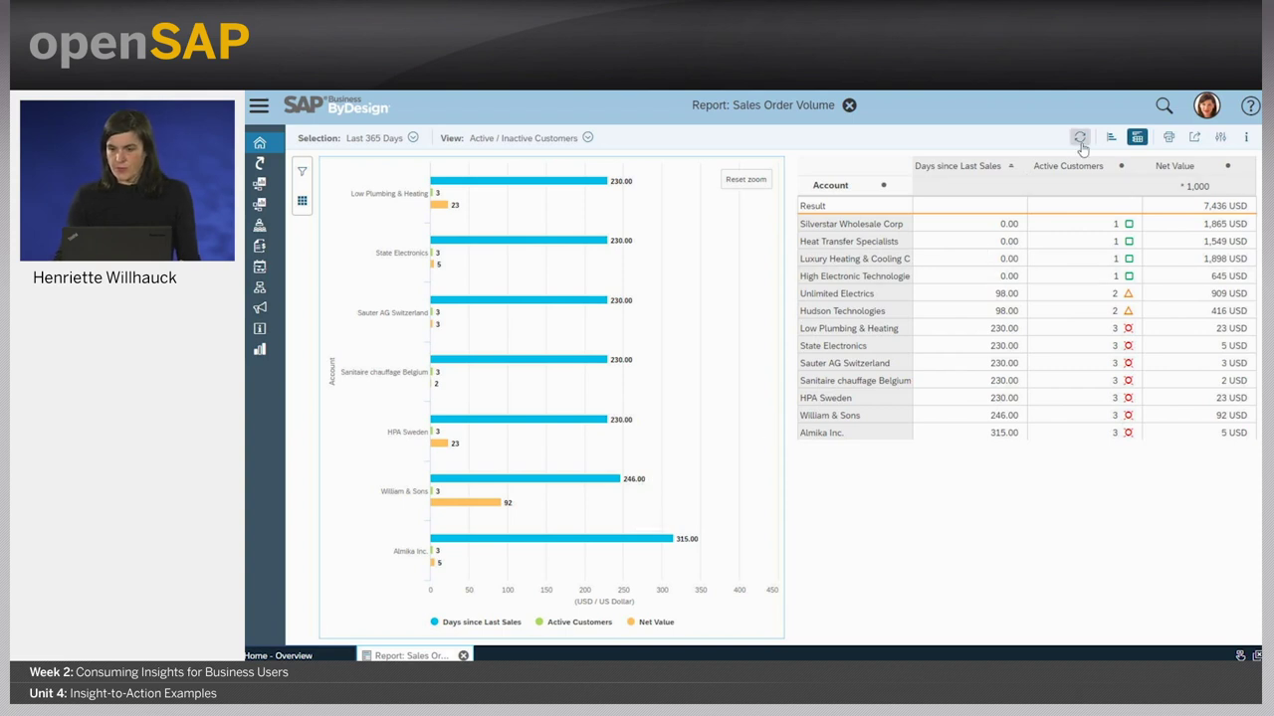
Step: Switch the report display from chart to a full-width table
click(1117, 141)
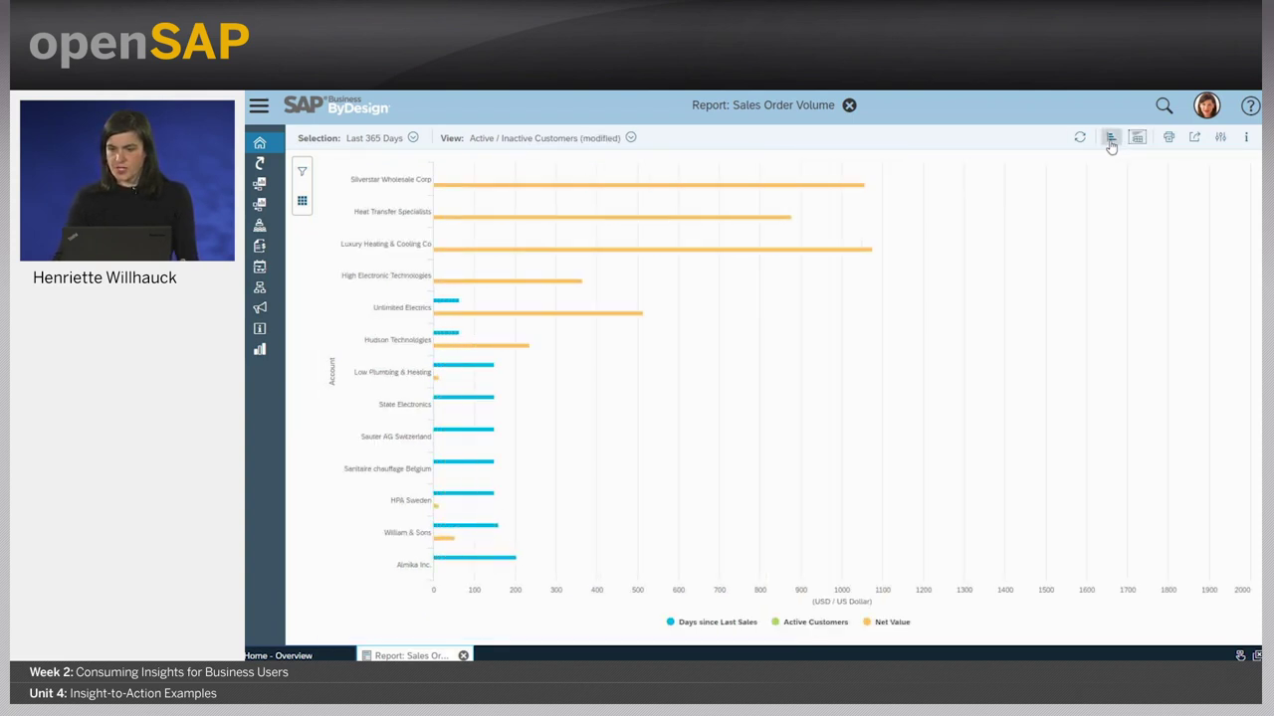
click(1111, 139)
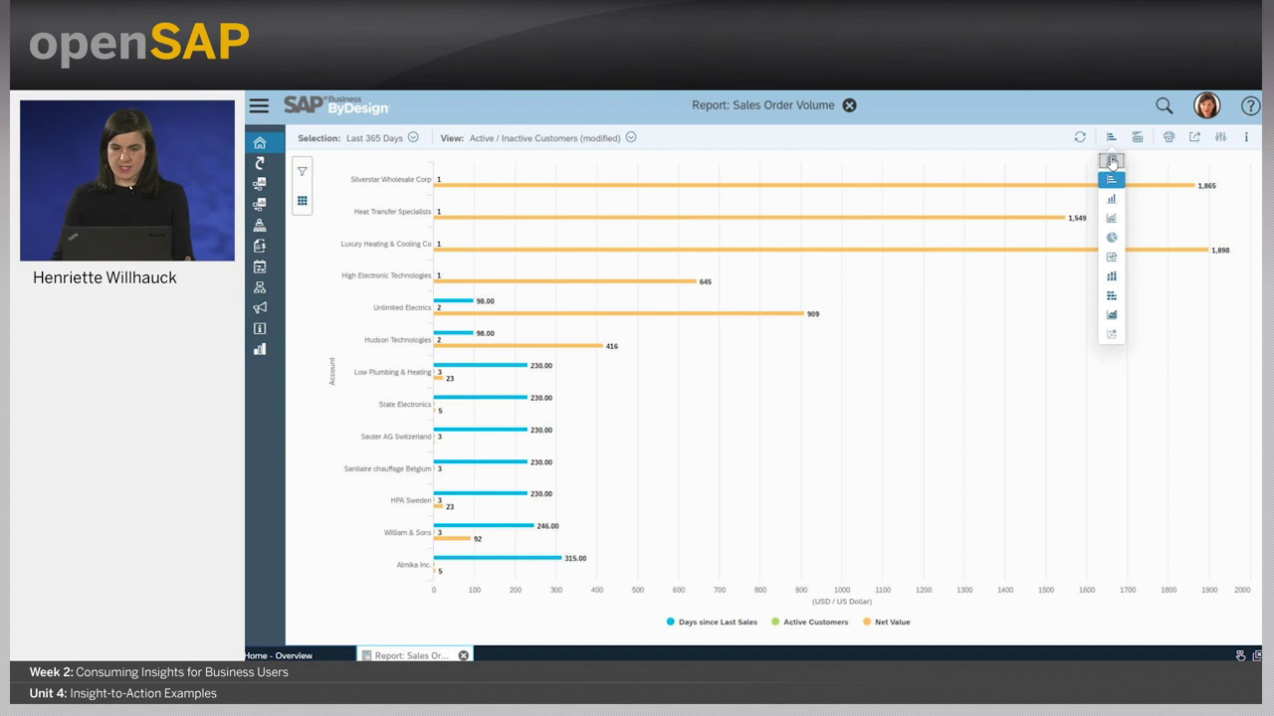
click(1111, 160)
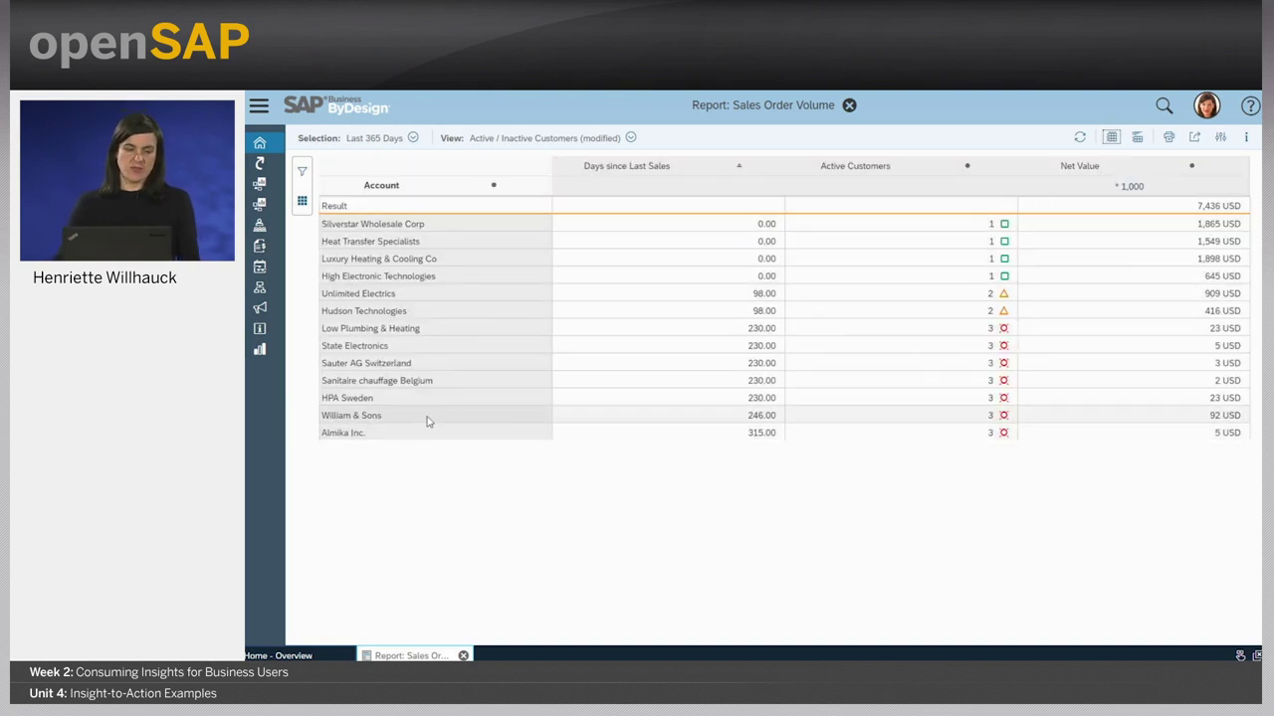
Step: Filter the table to William & Sons and add Sales Order as a field
click(364, 417)
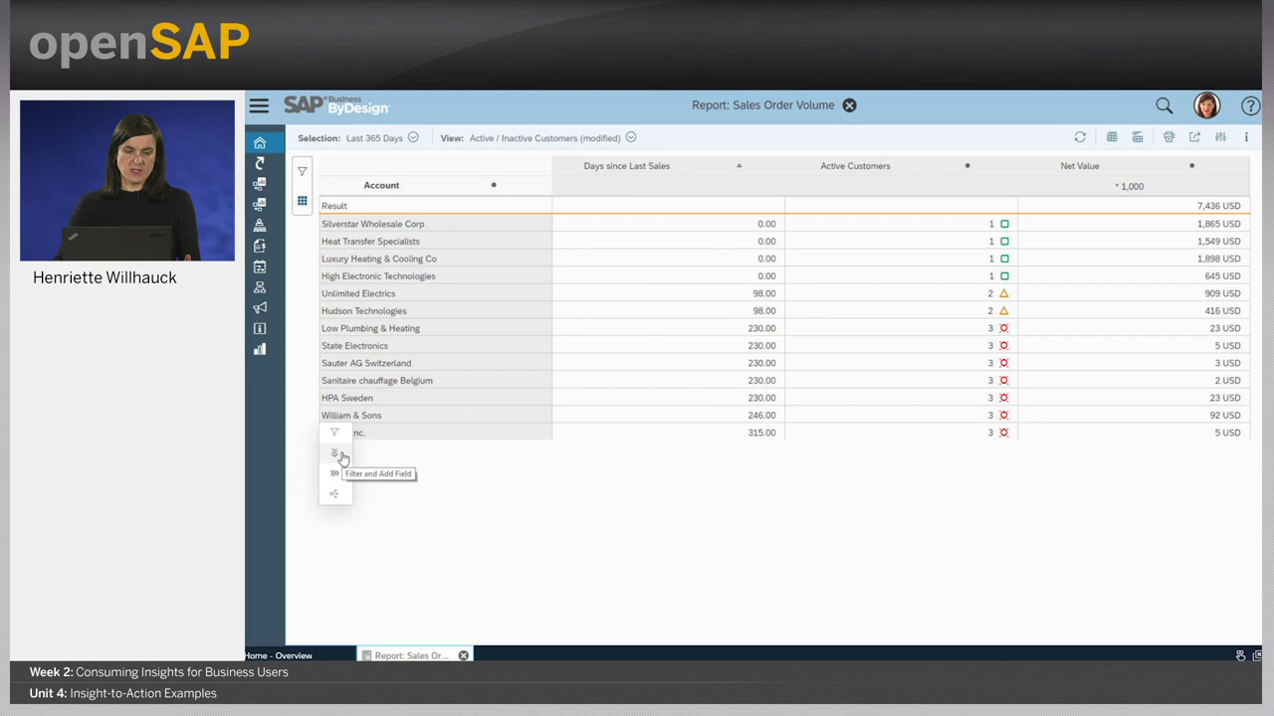
click(338, 455)
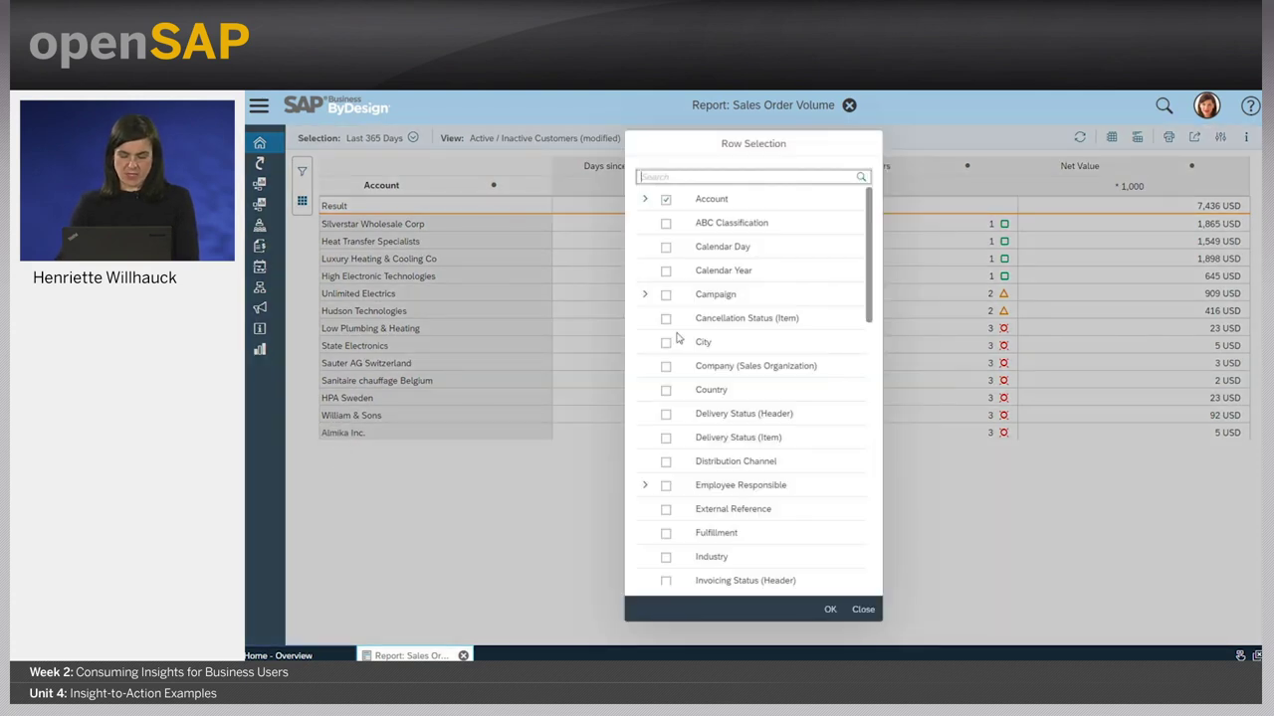
text(Sales)
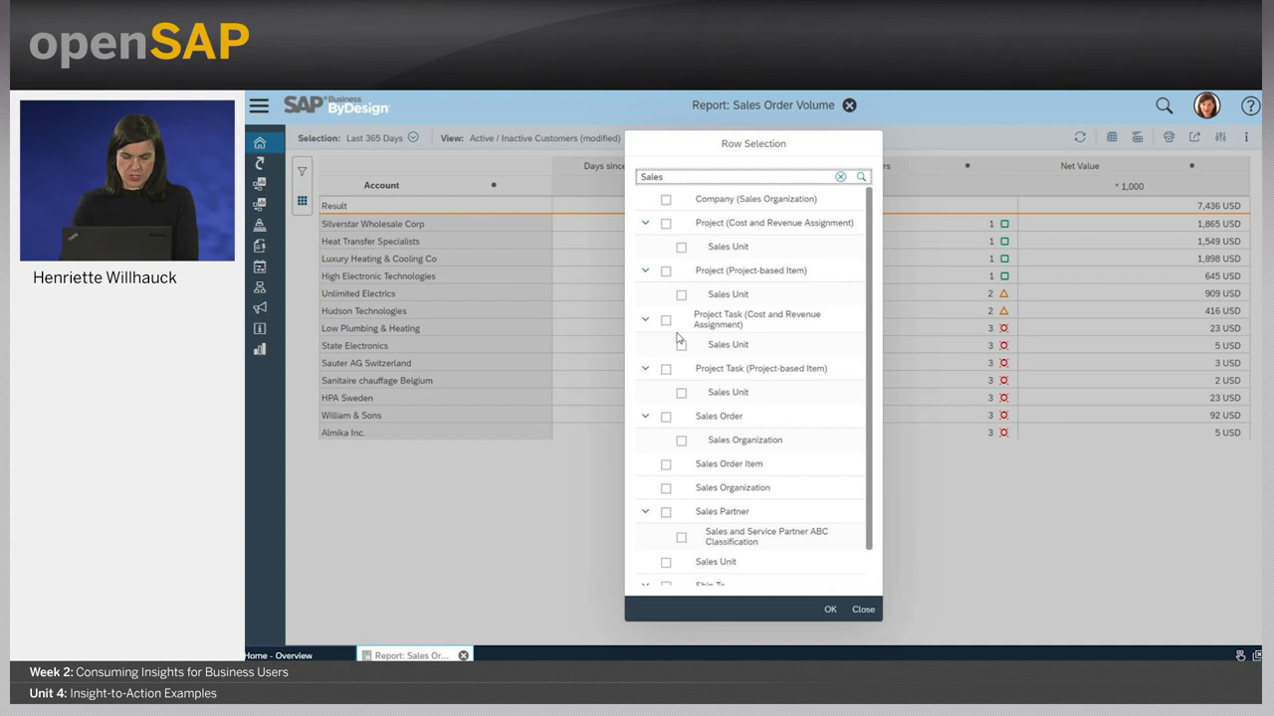
text( Order)
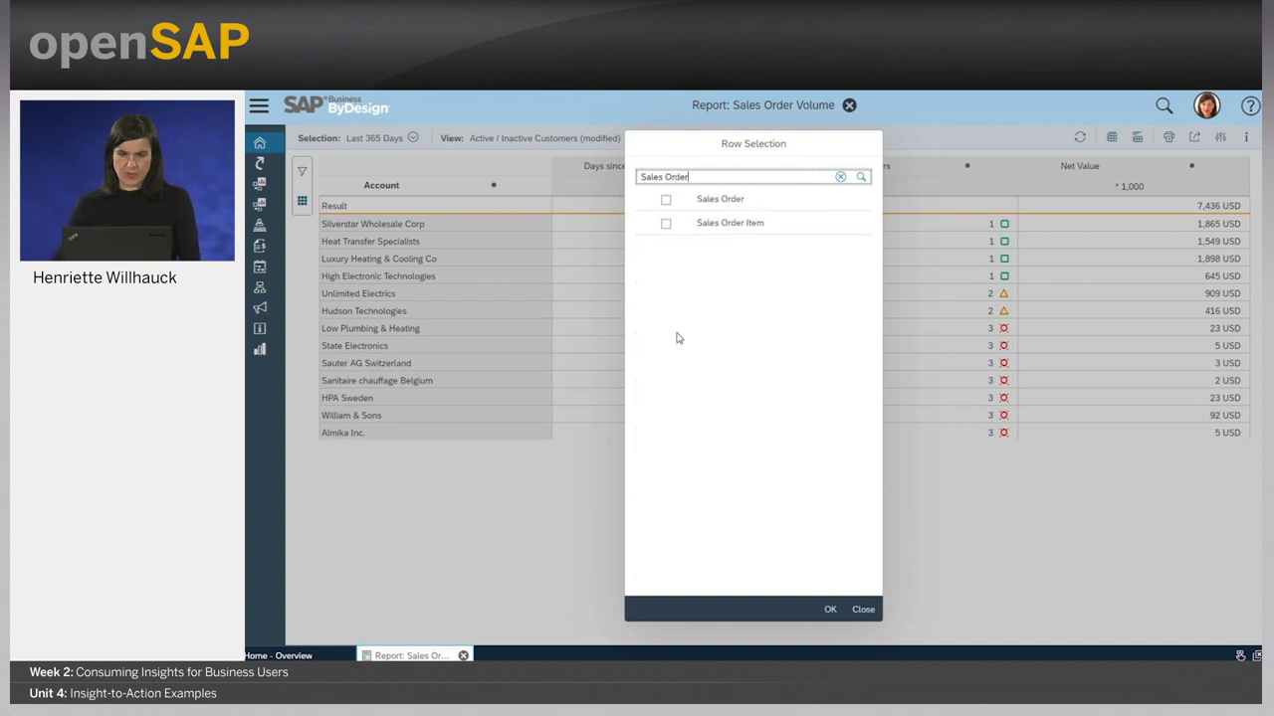
click(666, 200)
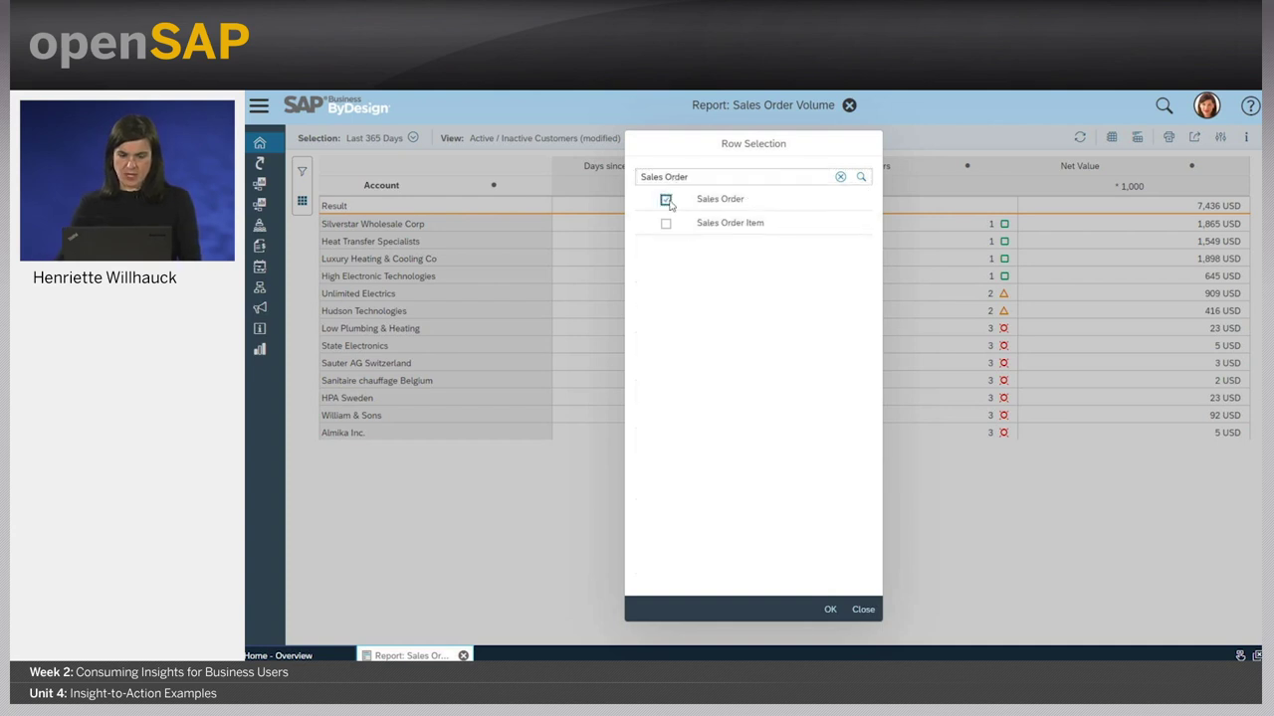
click(829, 610)
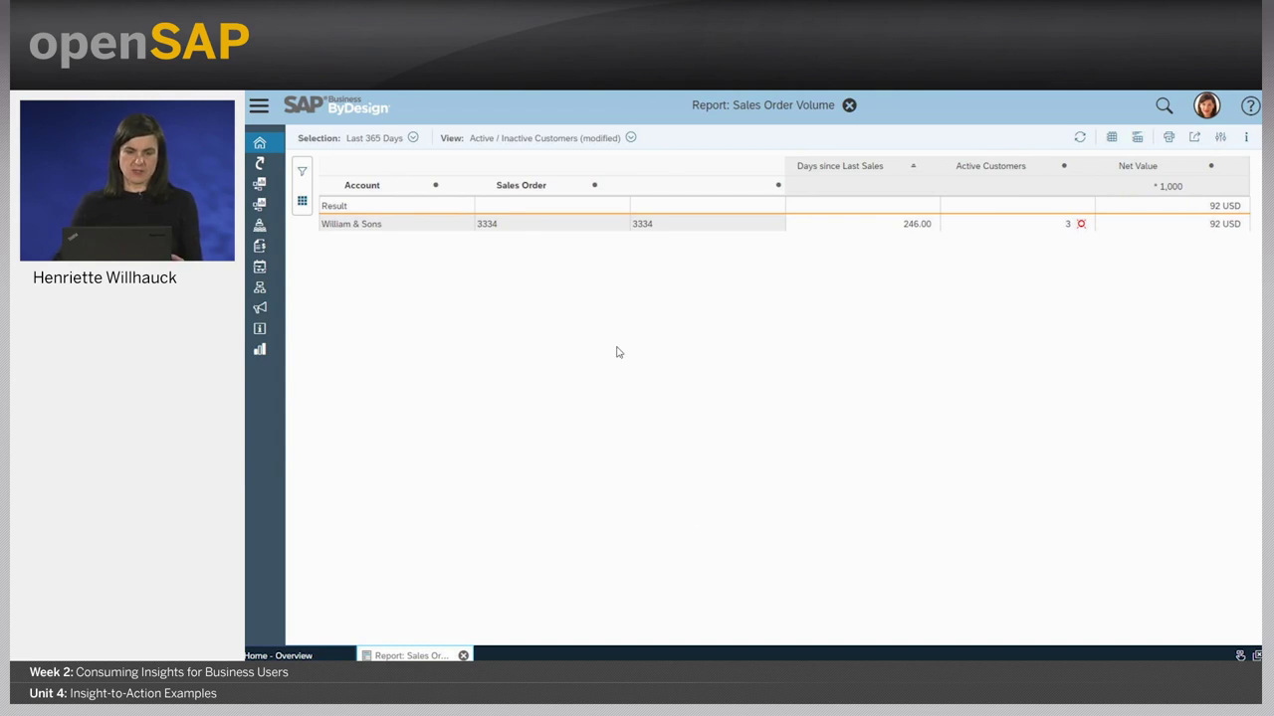
Step: Set the Sales Order column to display ID only, showing order 3334
click(536, 188)
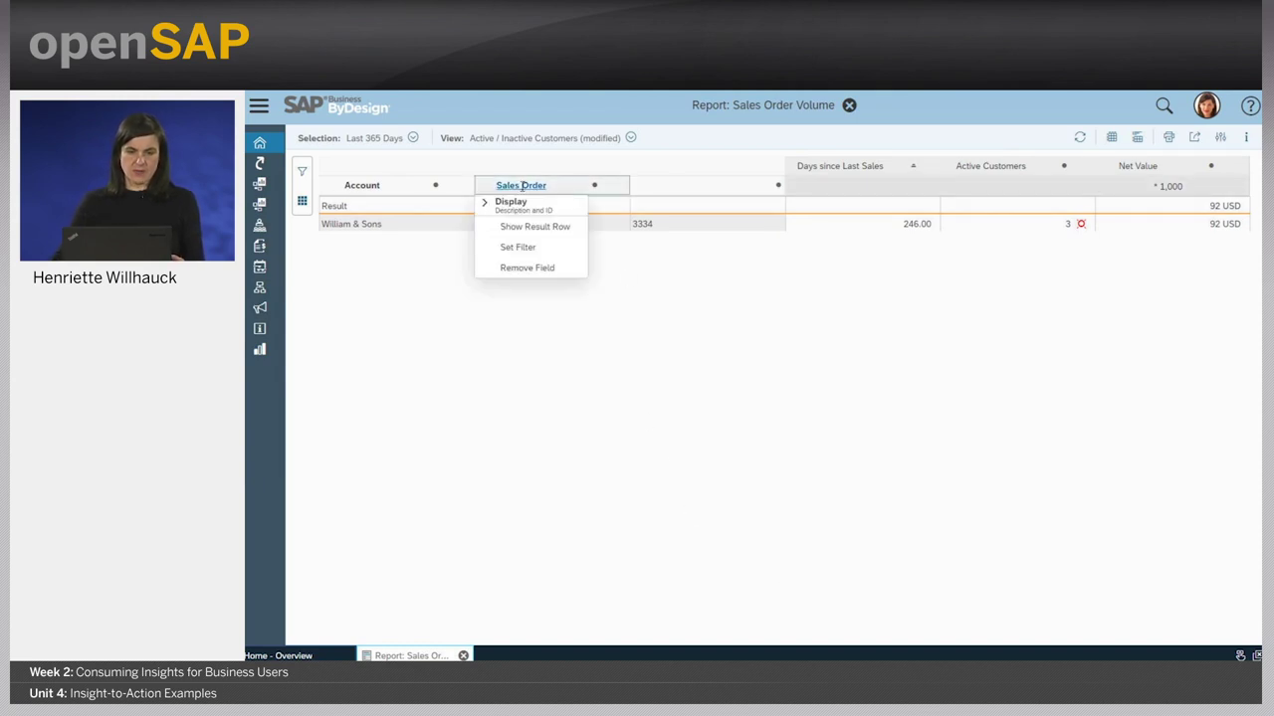
click(485, 202)
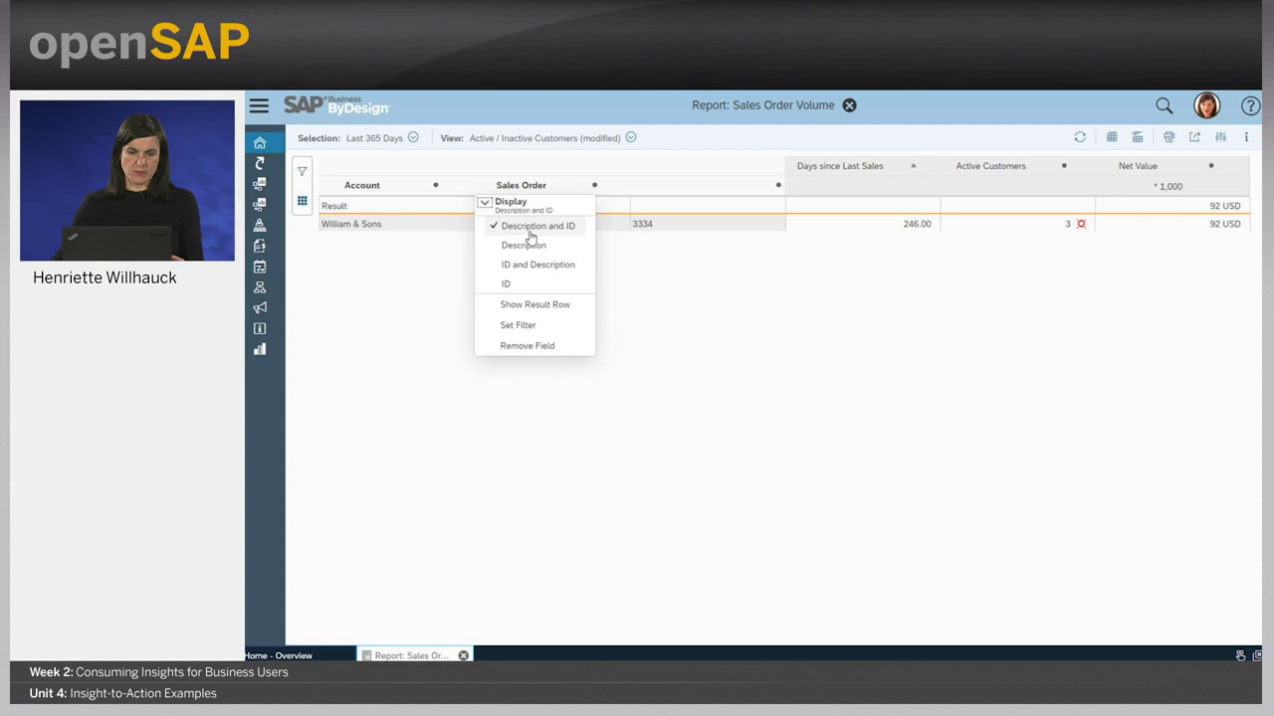
click(529, 285)
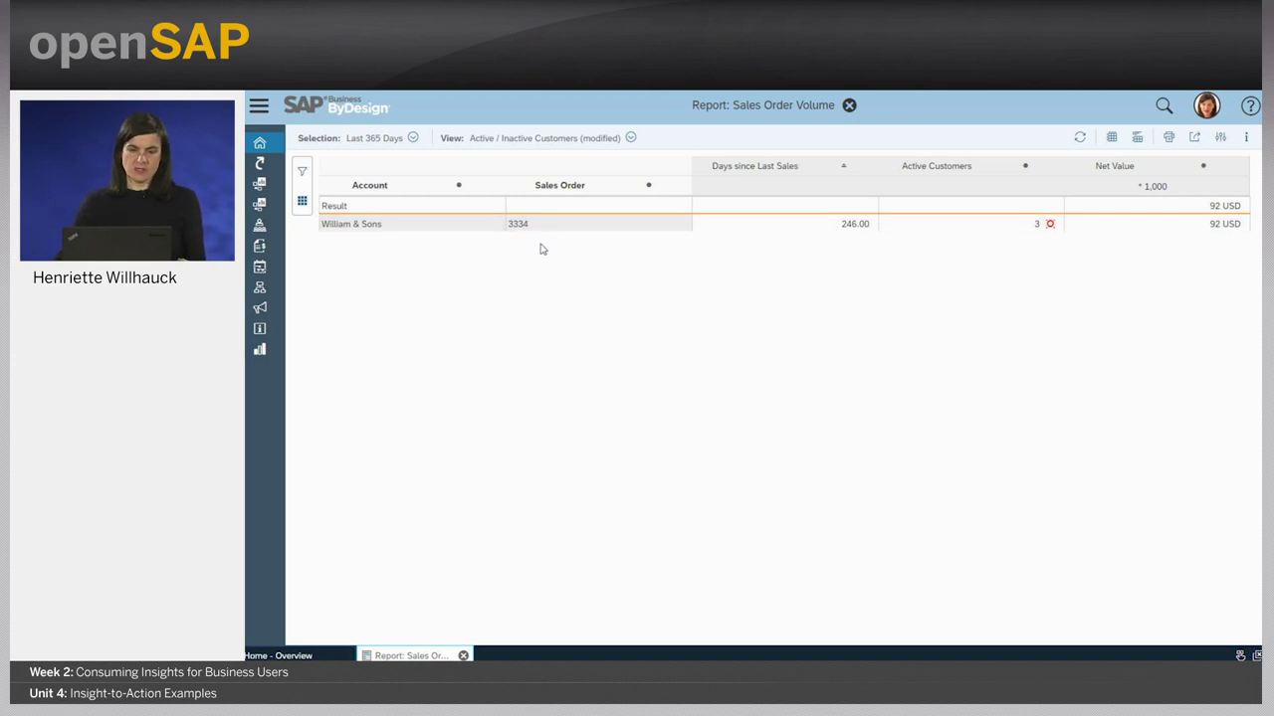
mouse_move(517, 224)
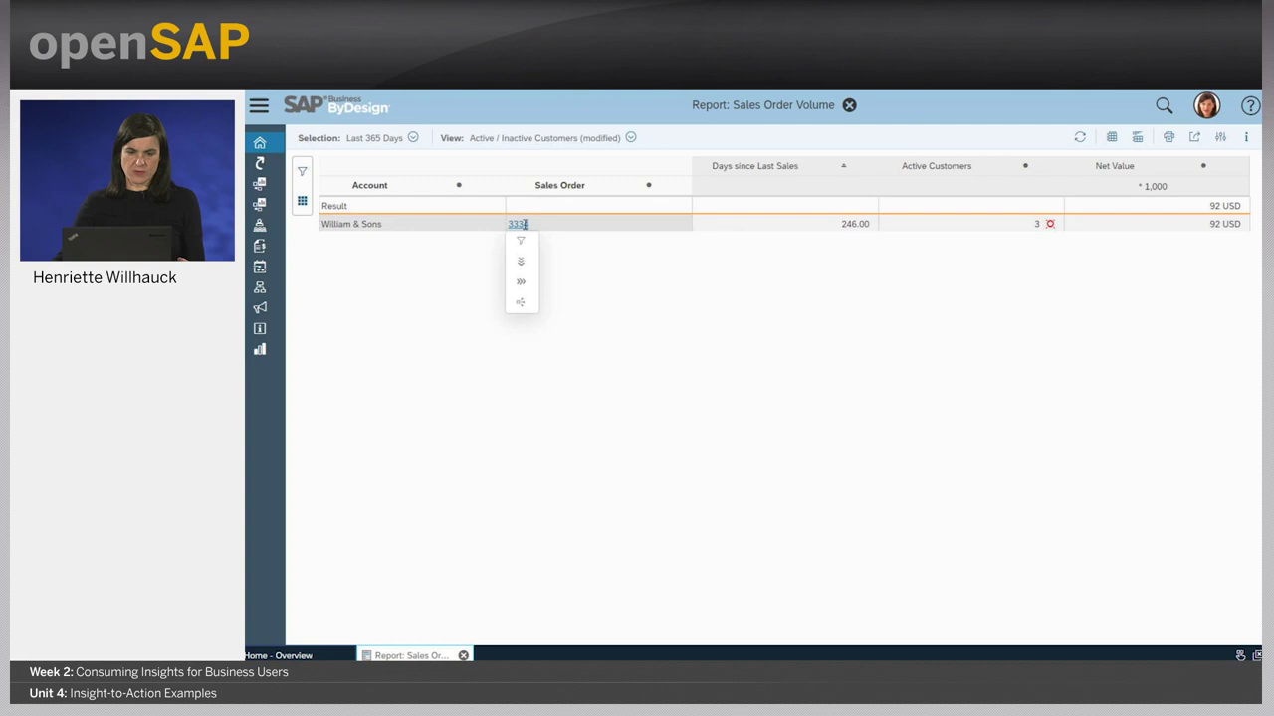
Step: Open sales order 3334 in its own tab and show its document flow details
click(522, 307)
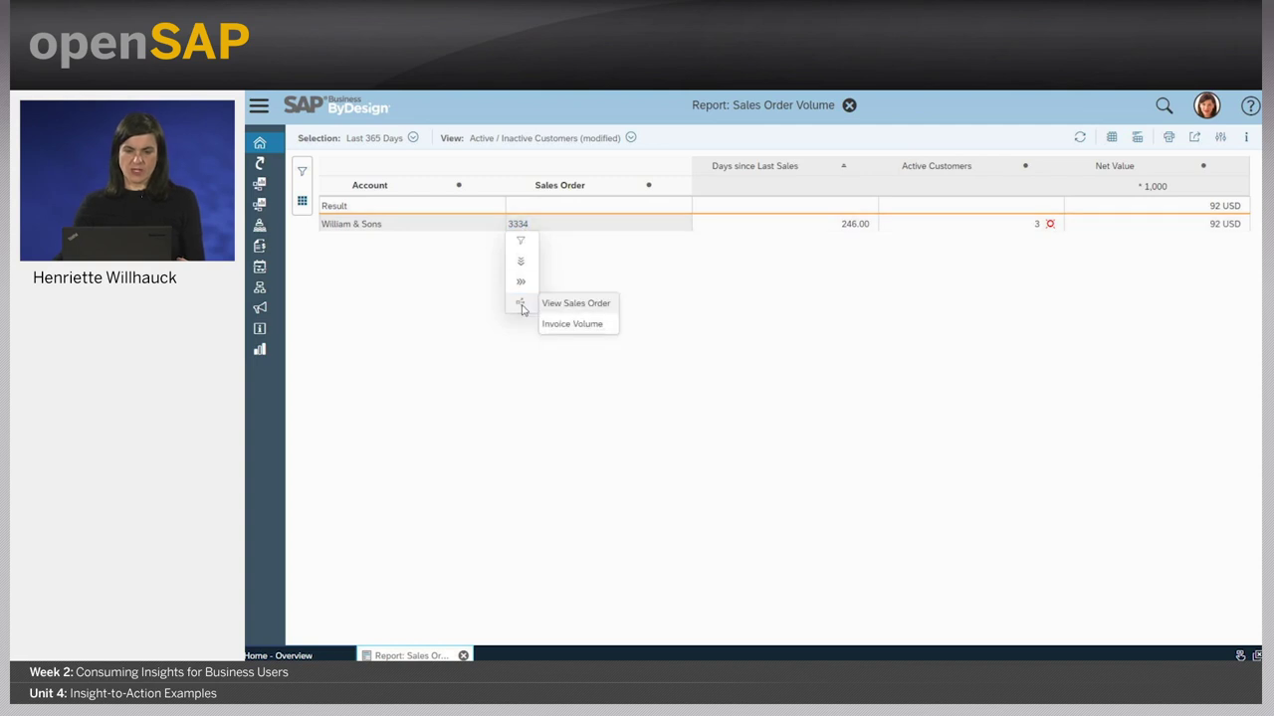
click(577, 303)
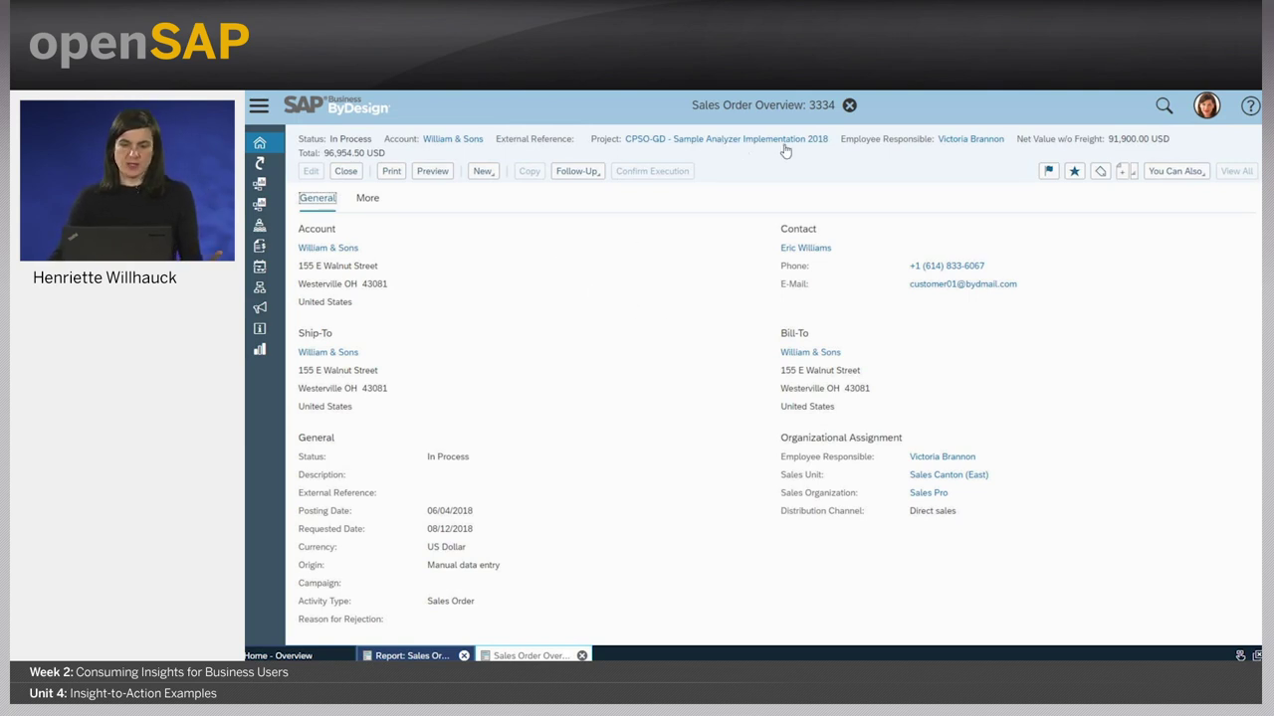
click(369, 200)
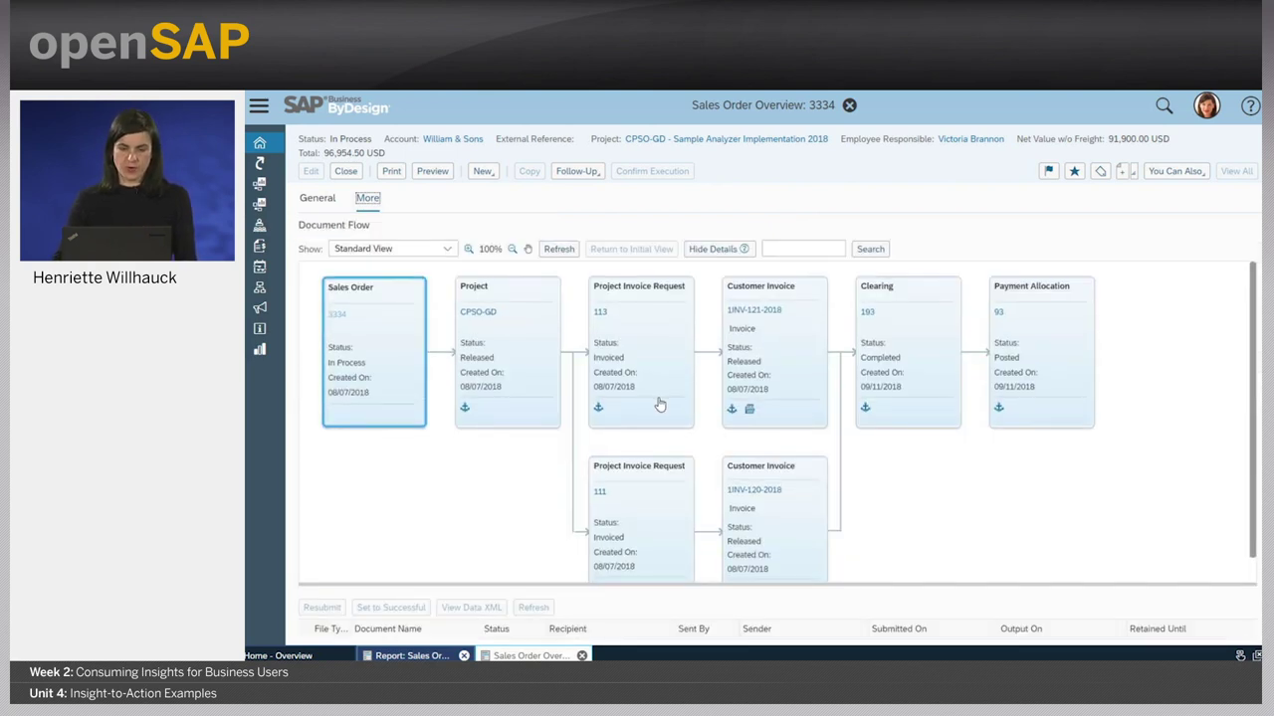
scroll(659, 404, down, 1)
Step: Switch the document flow to Extended View, review it, and return to the report tab
click(444, 250)
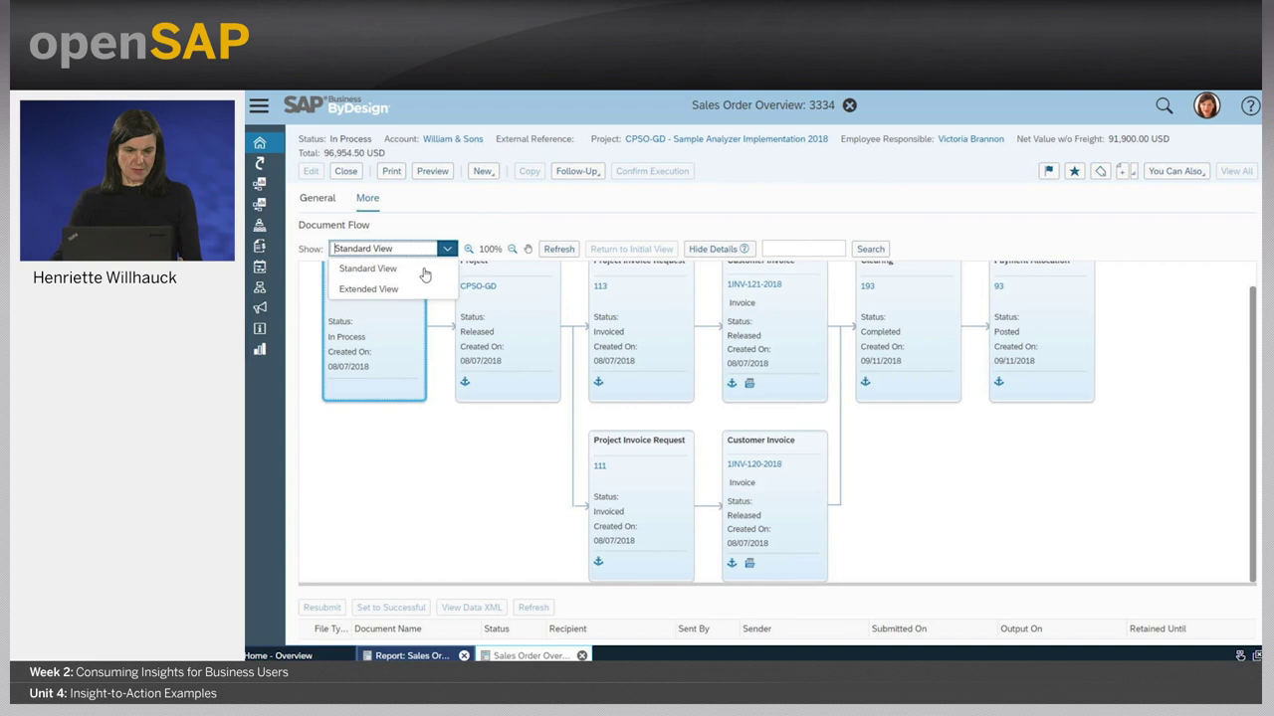
click(368, 289)
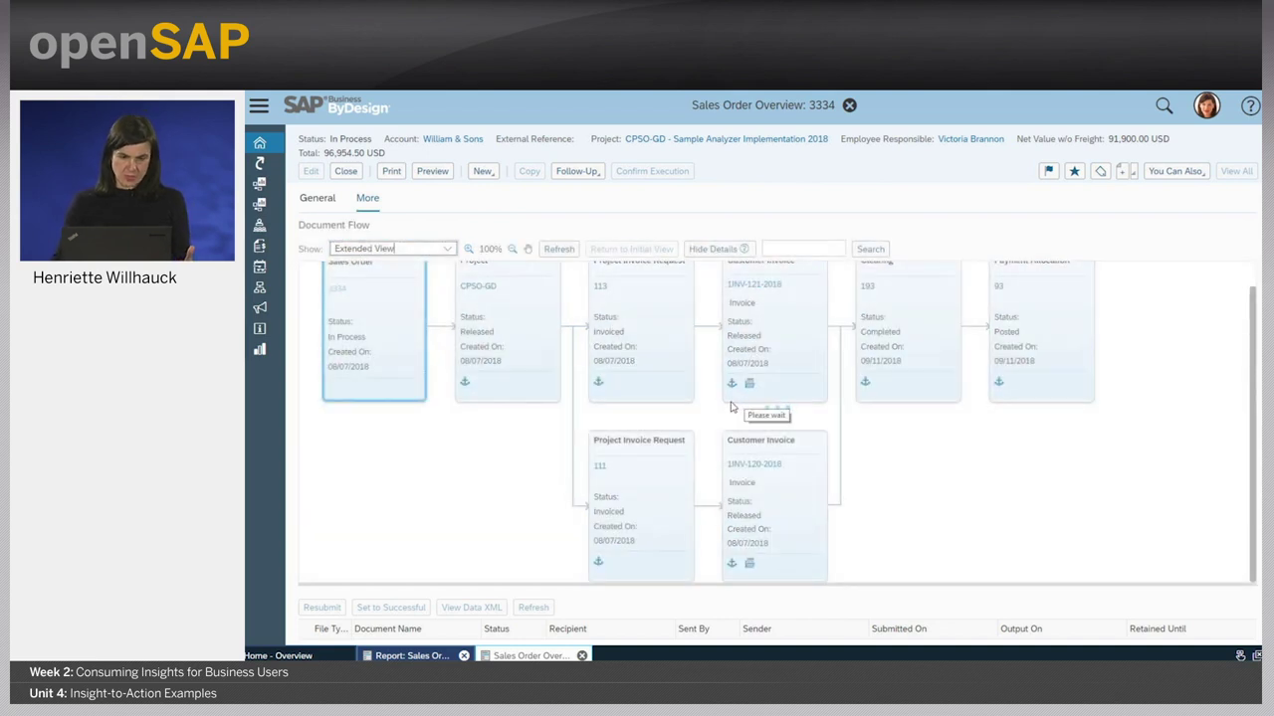
scroll(597, 418, down, 5)
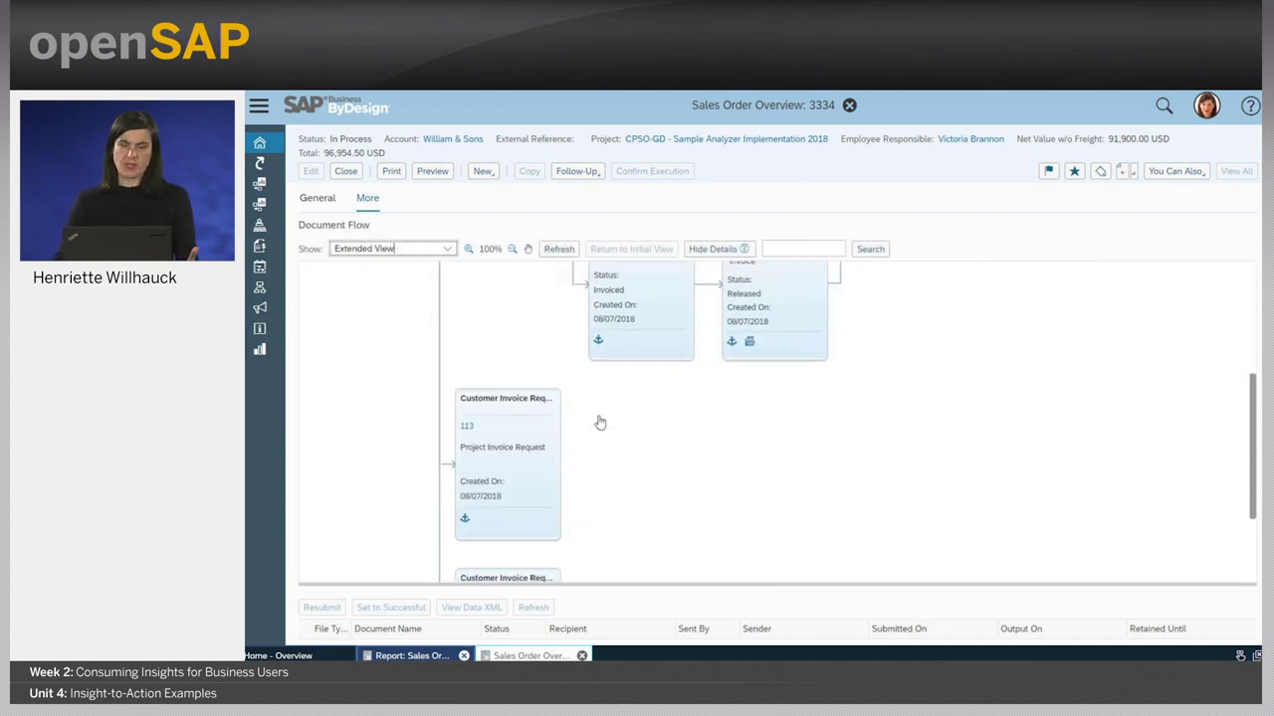
scroll(600, 422, down, 2)
scroll(600, 423, up, 5)
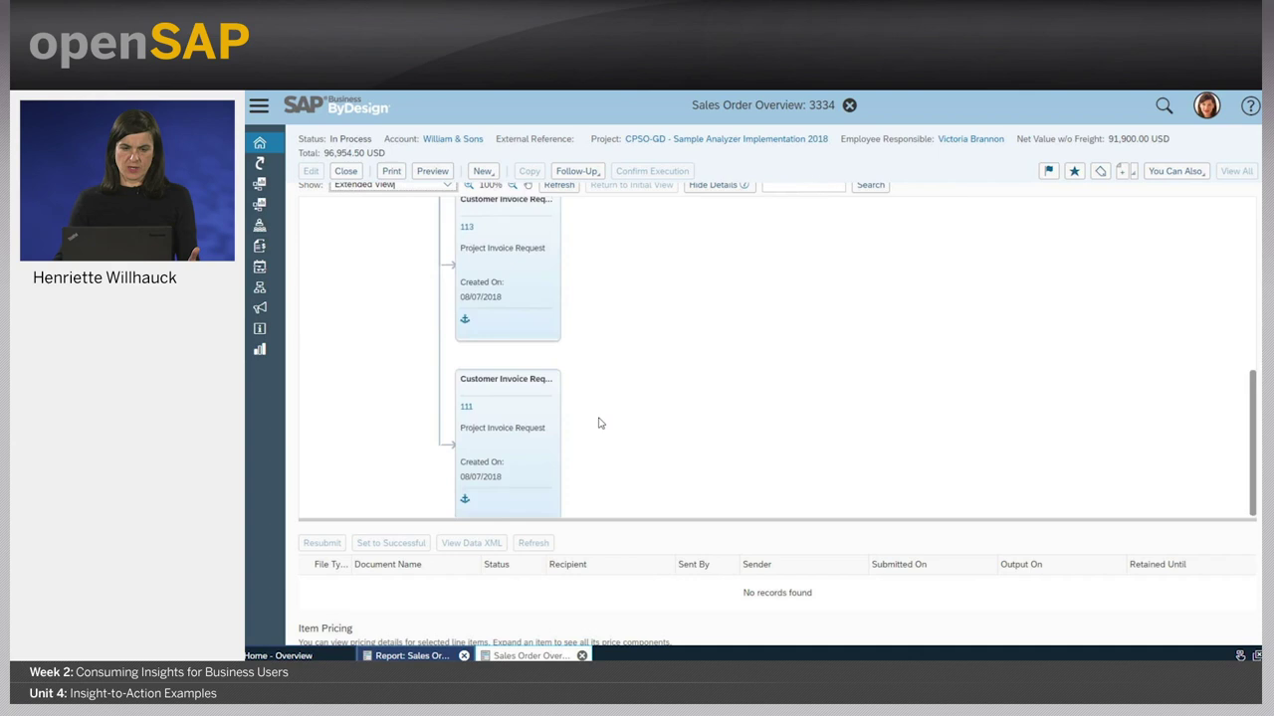
scroll(600, 423, up, 2)
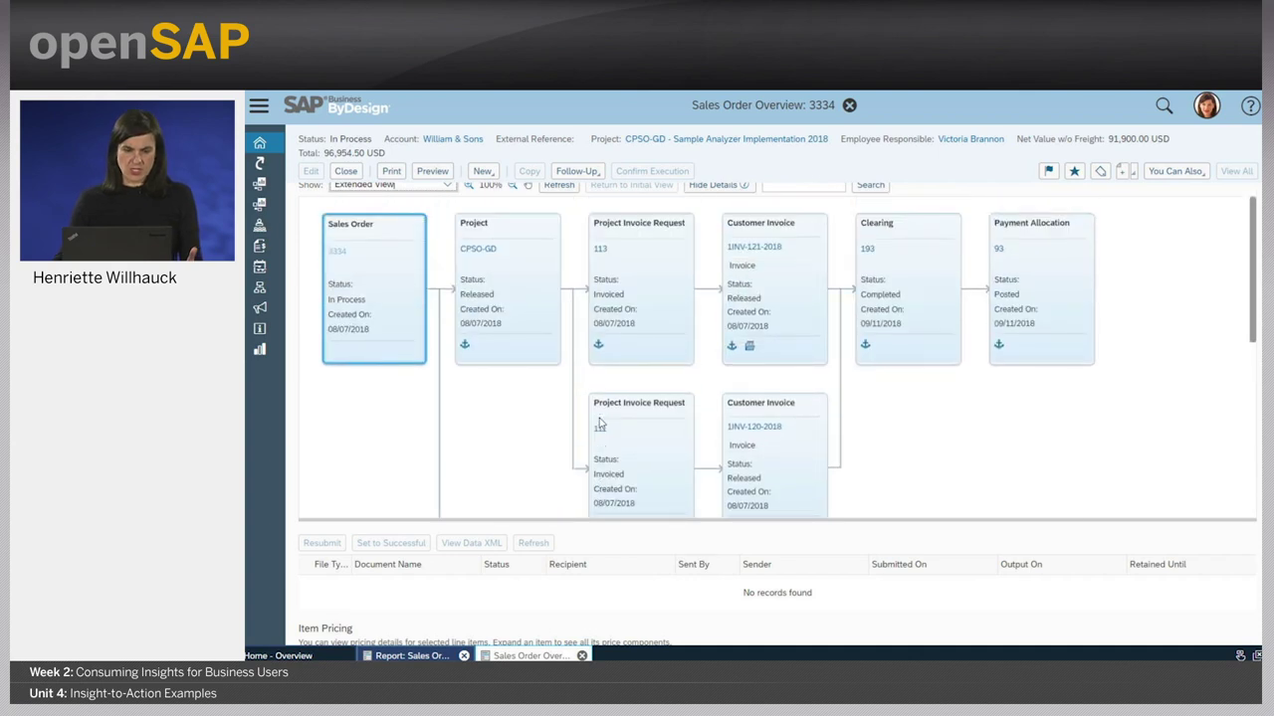
scroll(600, 422, up, 2)
scroll(600, 423, down, 10)
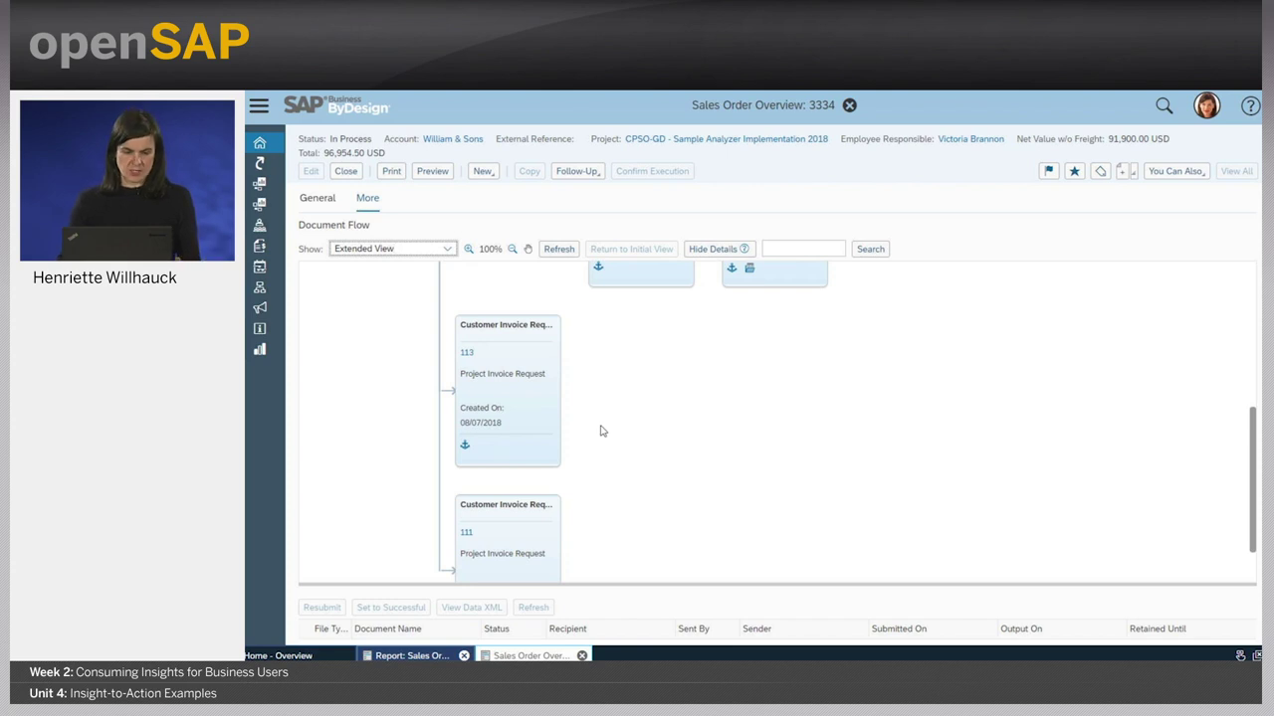
click(408, 656)
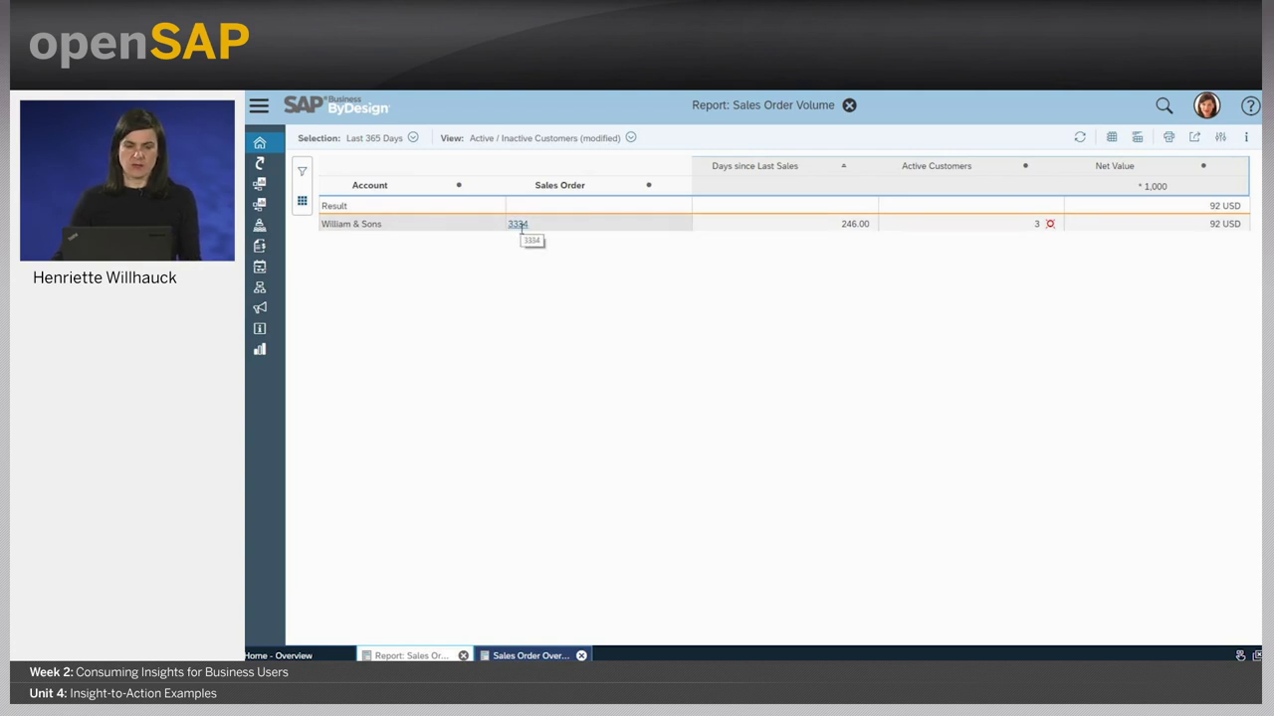
Step: Navigate from sales order 3334 to the Invoice Volume report
click(517, 224)
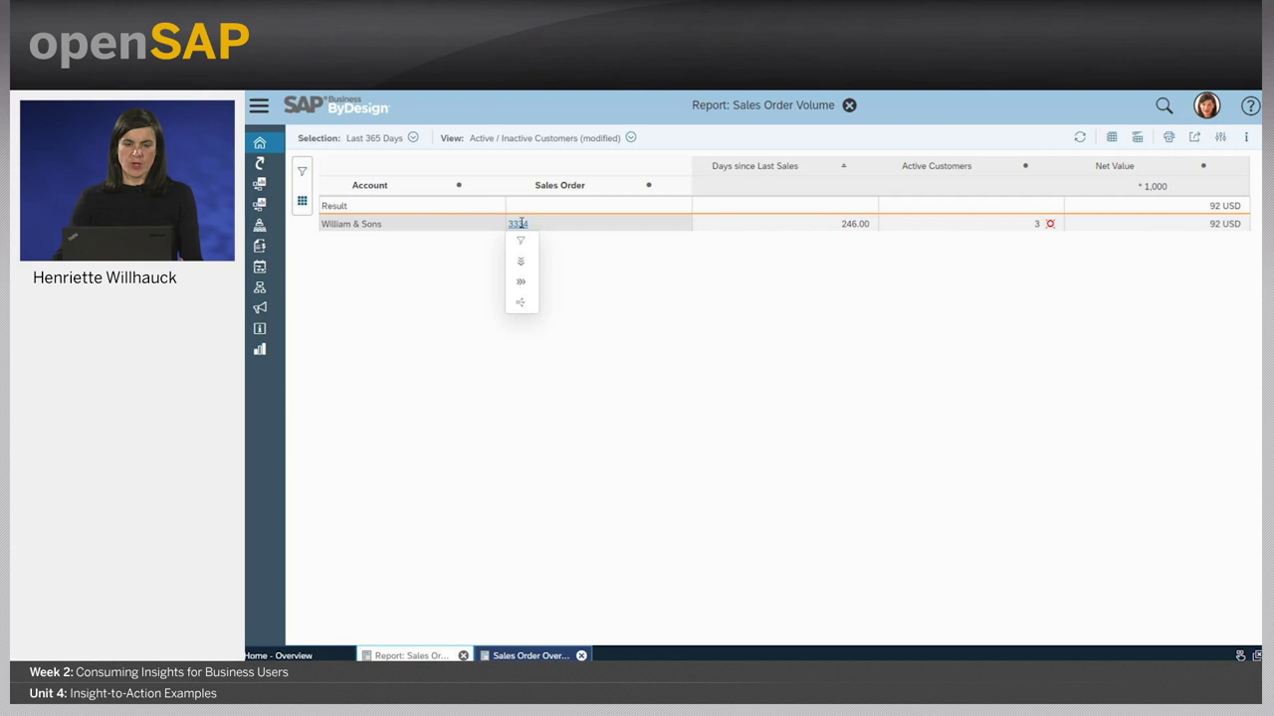
click(521, 304)
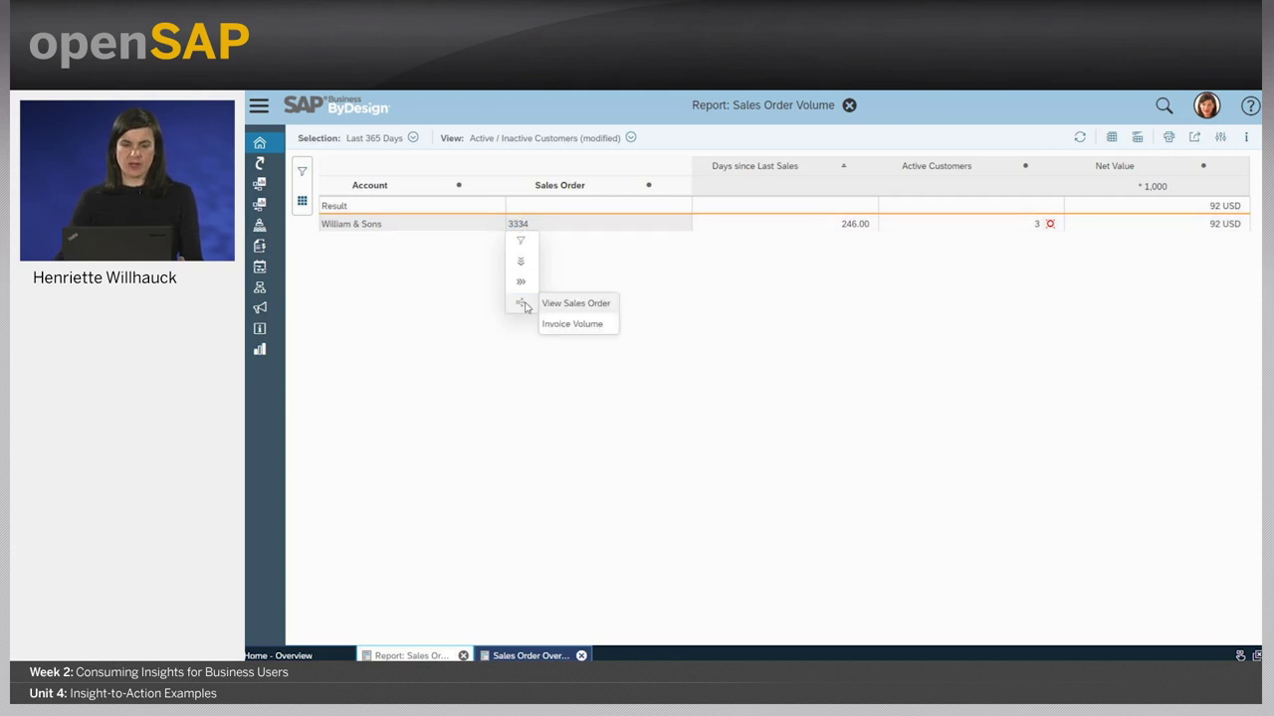
click(587, 329)
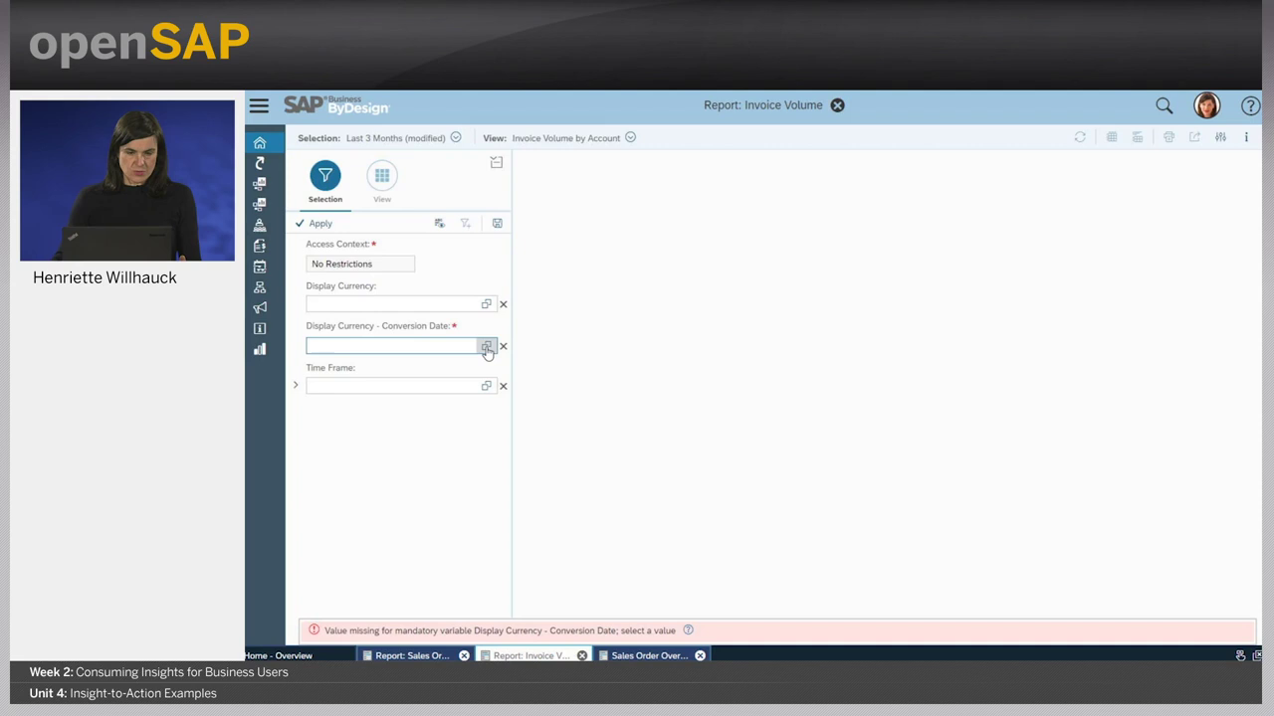
Step: Set the display currency conversion date to 04/15/2019 and apply the report
click(487, 346)
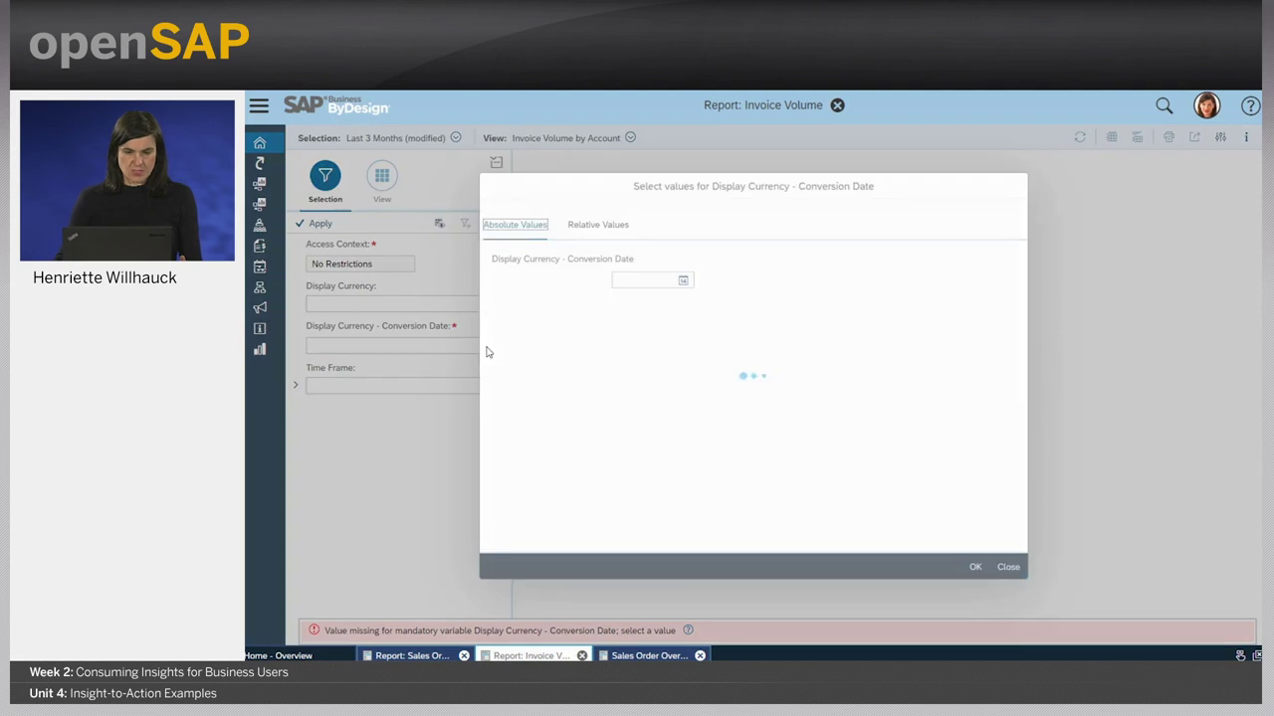
click(683, 281)
click(600, 380)
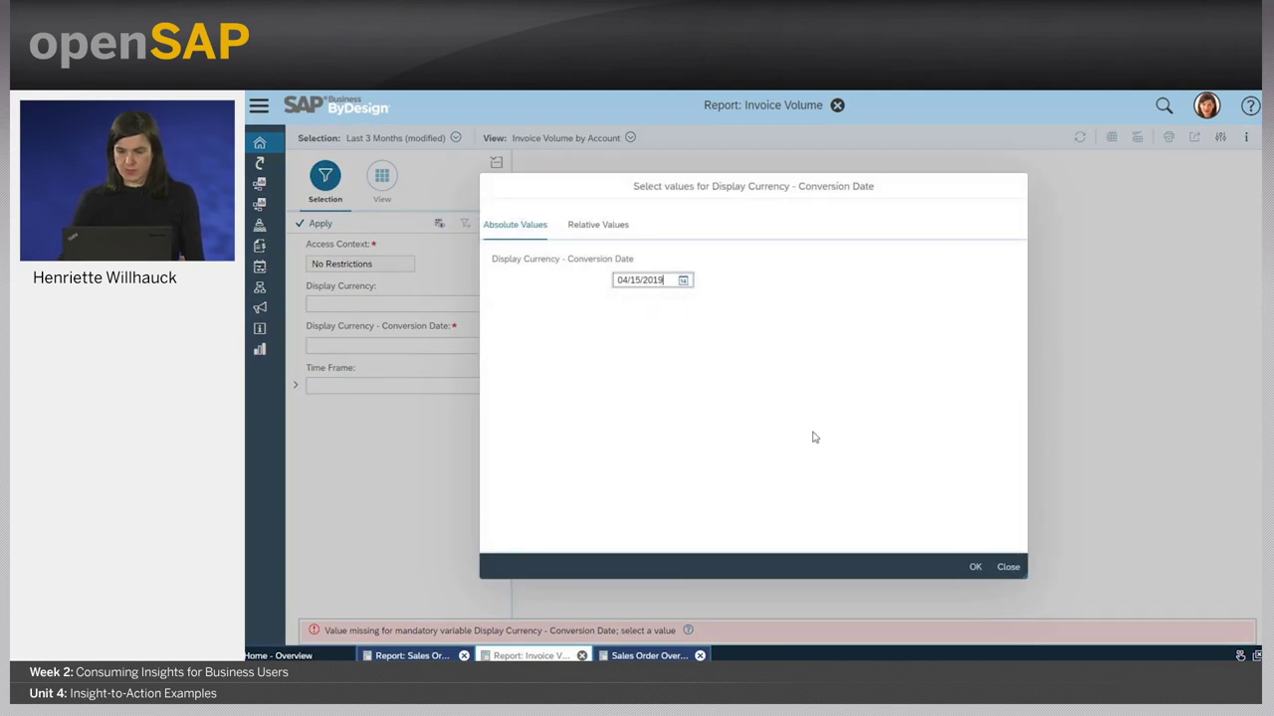
click(975, 566)
click(314, 225)
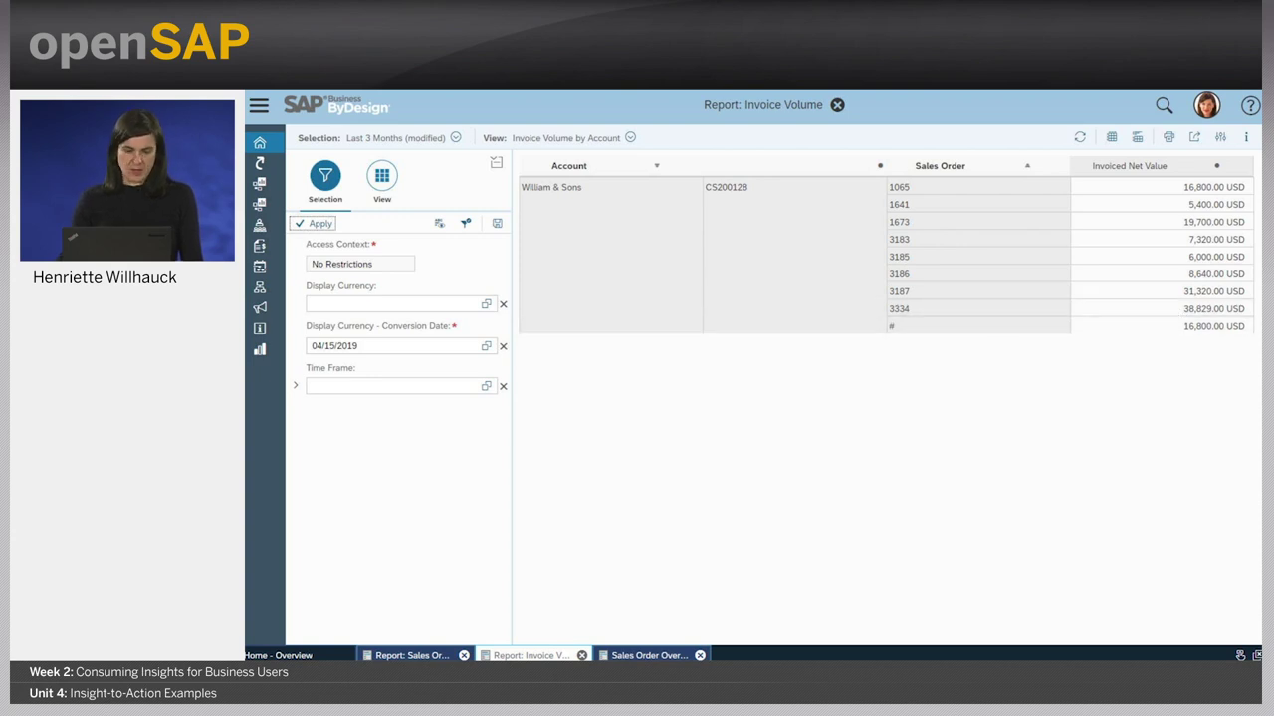
Step: Export the Sales Order Volume report to Microsoft Excel and open the downloaded workbook
click(410, 655)
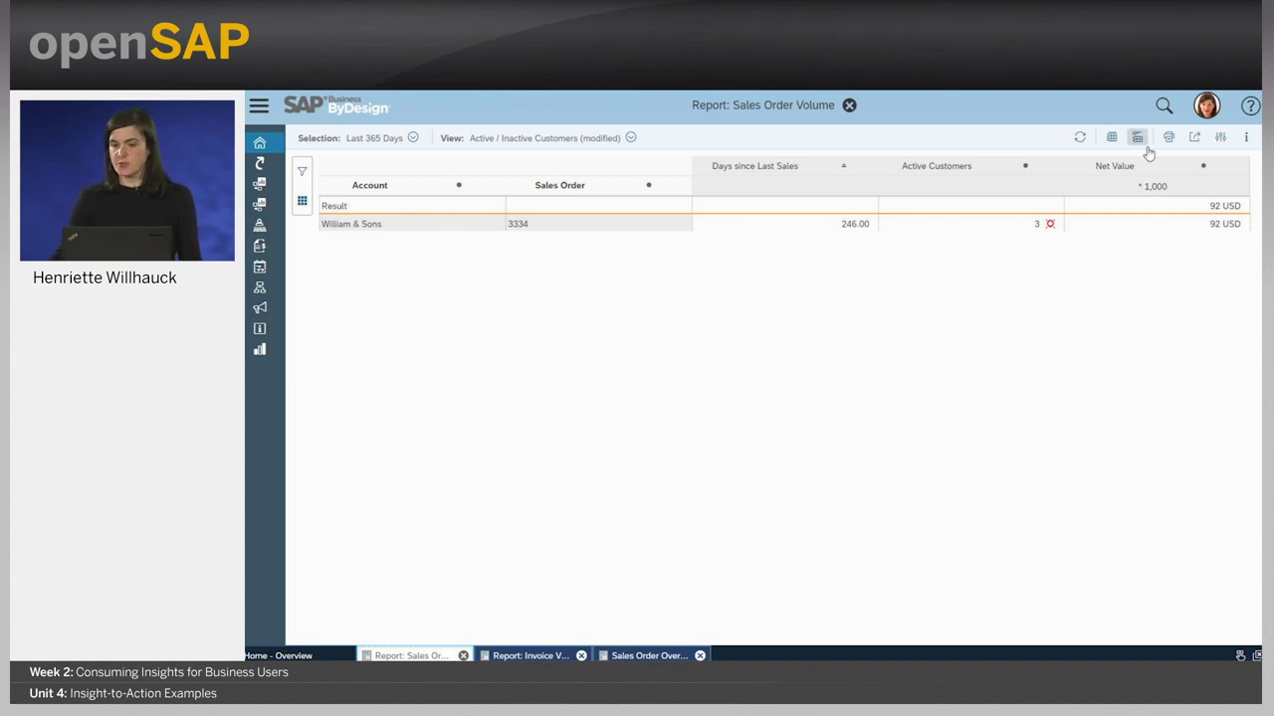
click(1196, 140)
mouse_move(1209, 199)
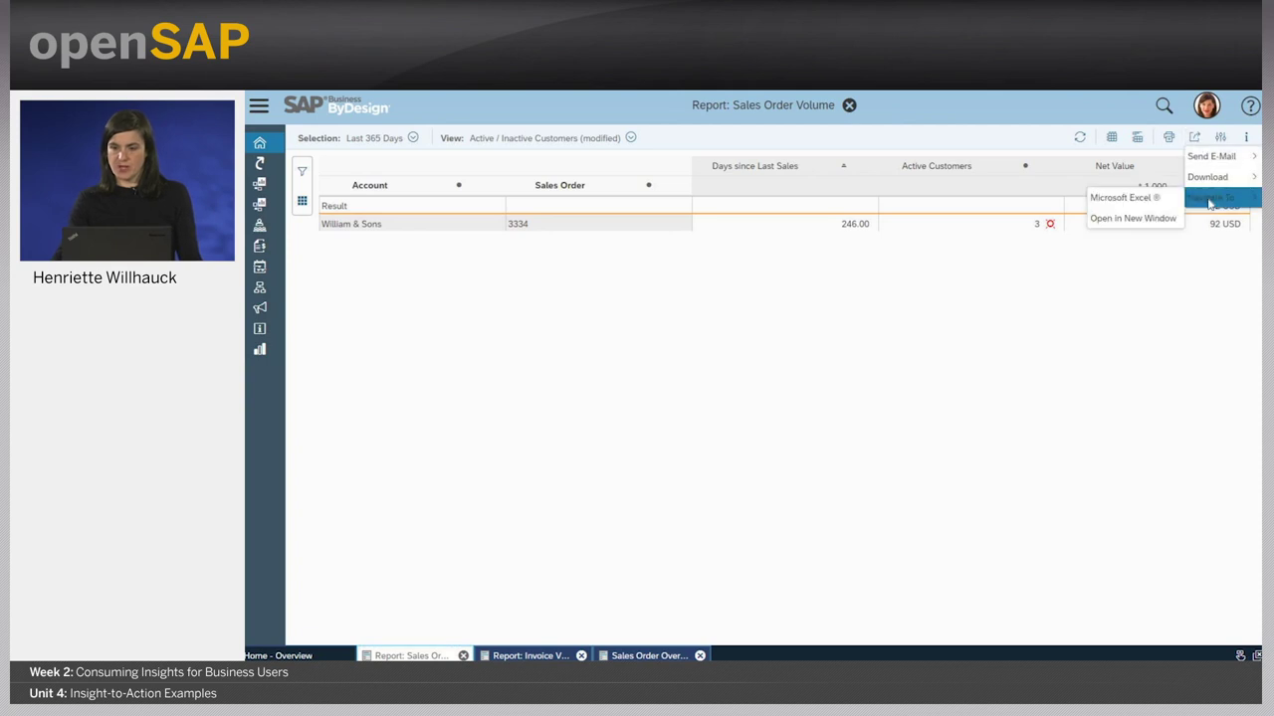
click(1129, 198)
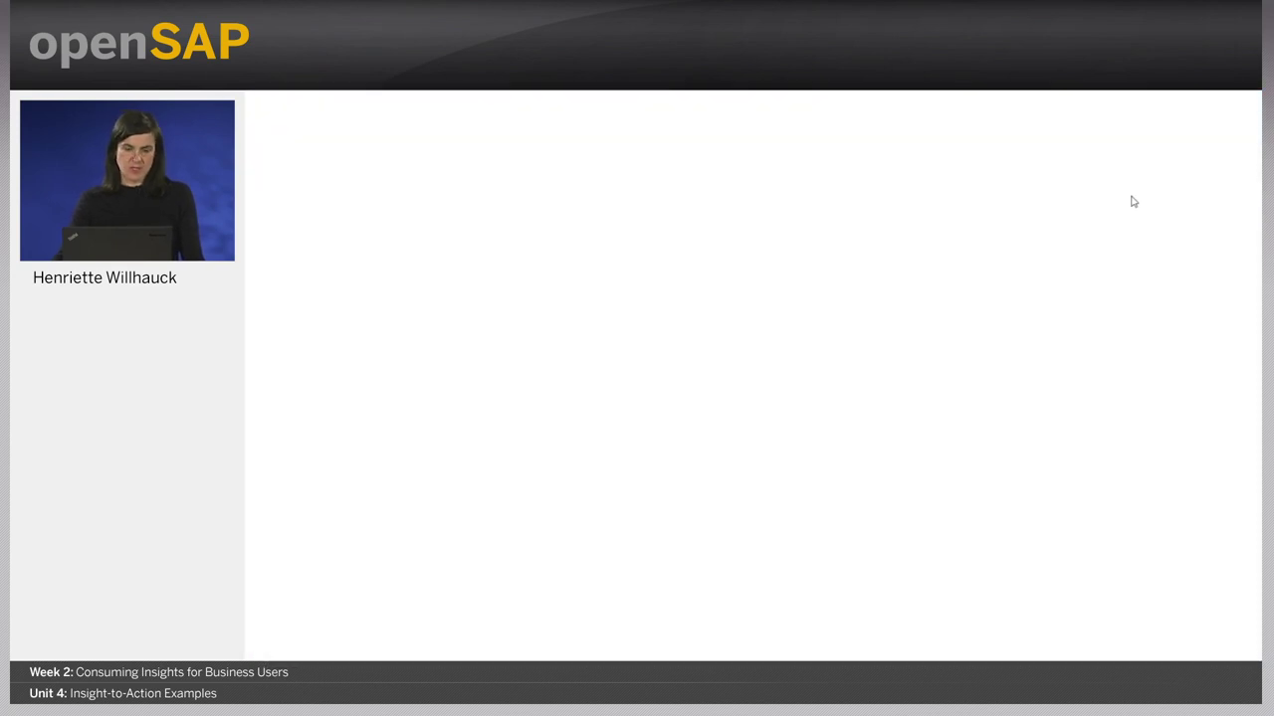
click(370, 651)
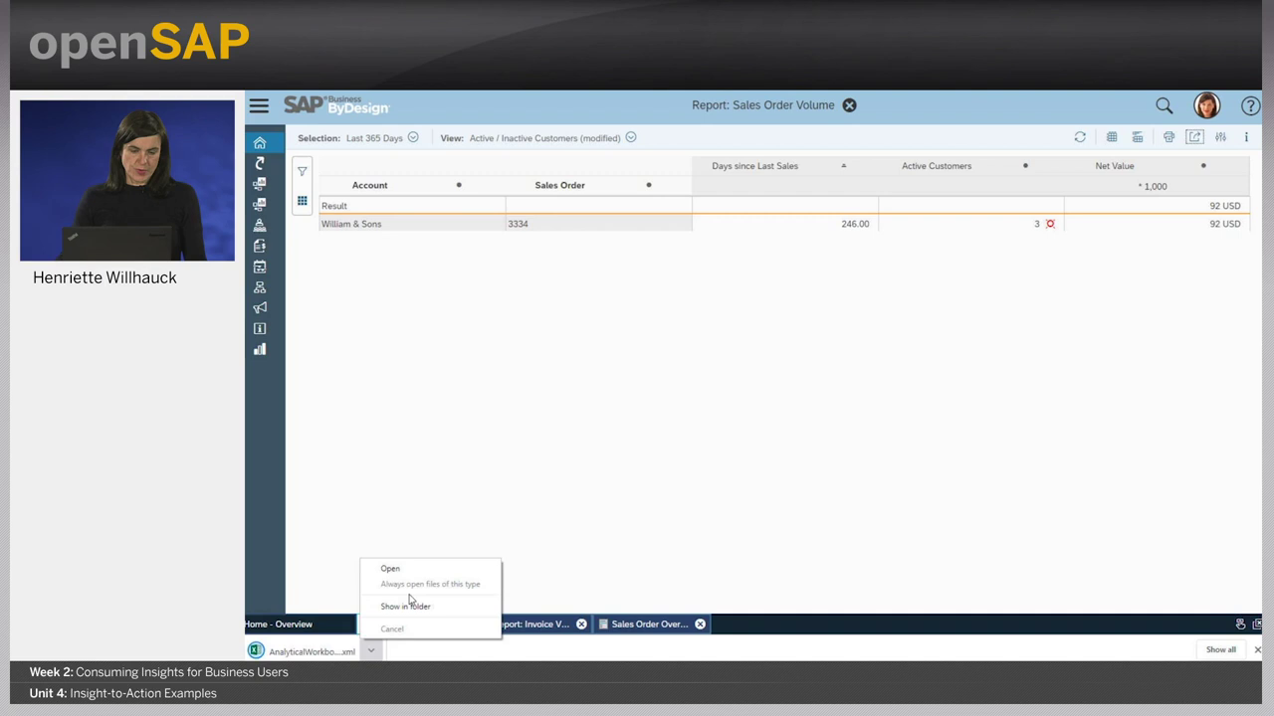
click(415, 570)
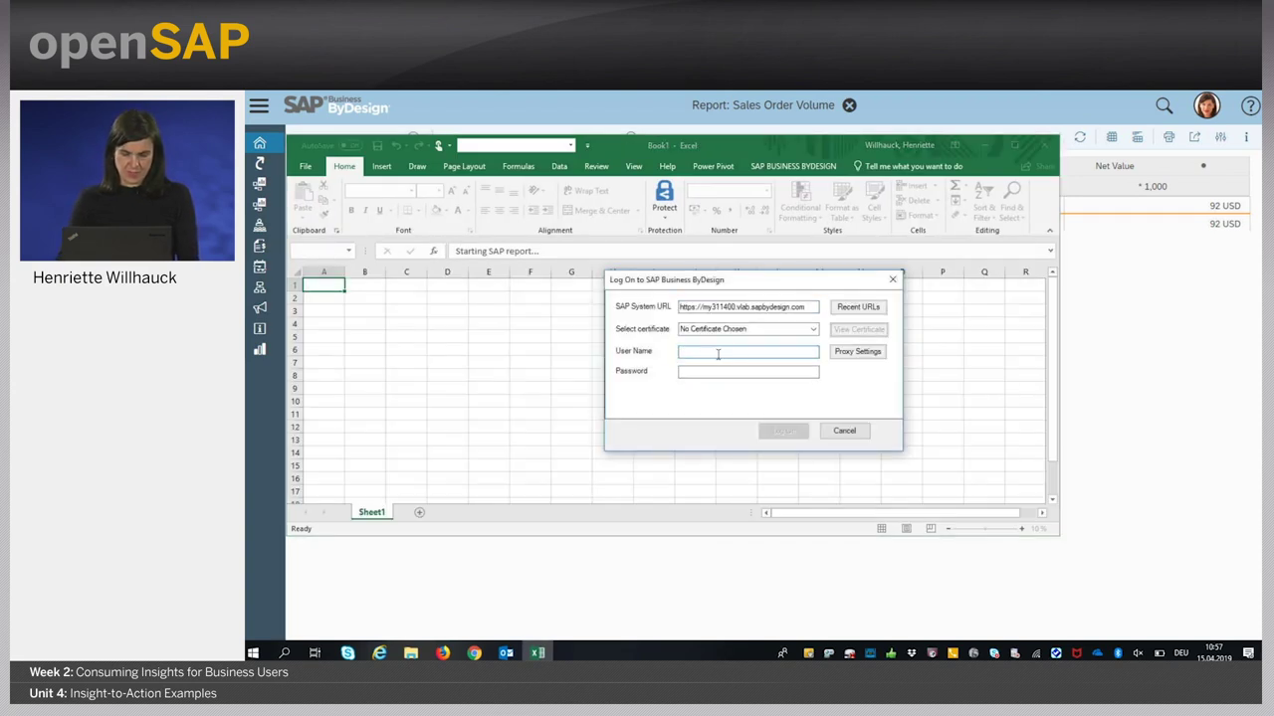
Step: Enter the password to log on, then select order 3334 in cell B5 and show the SAP Business ByDesign ribbon
key(Tab)
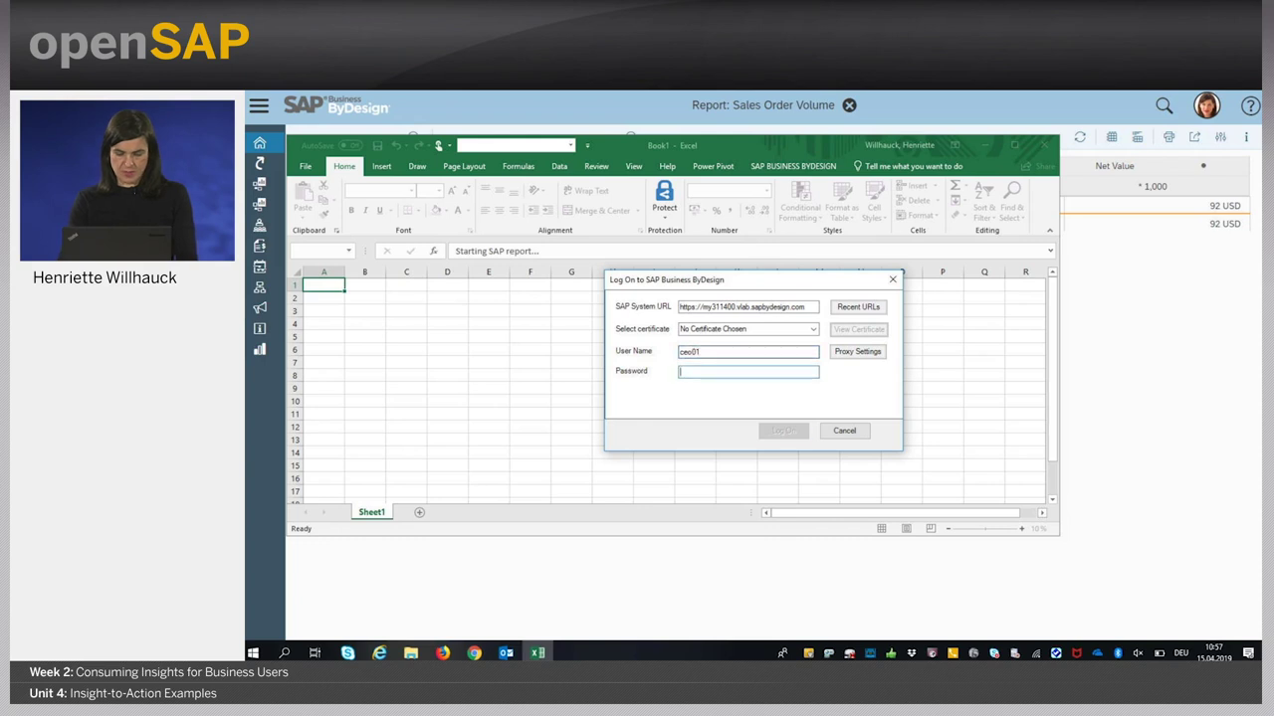
text(****)
click(781, 431)
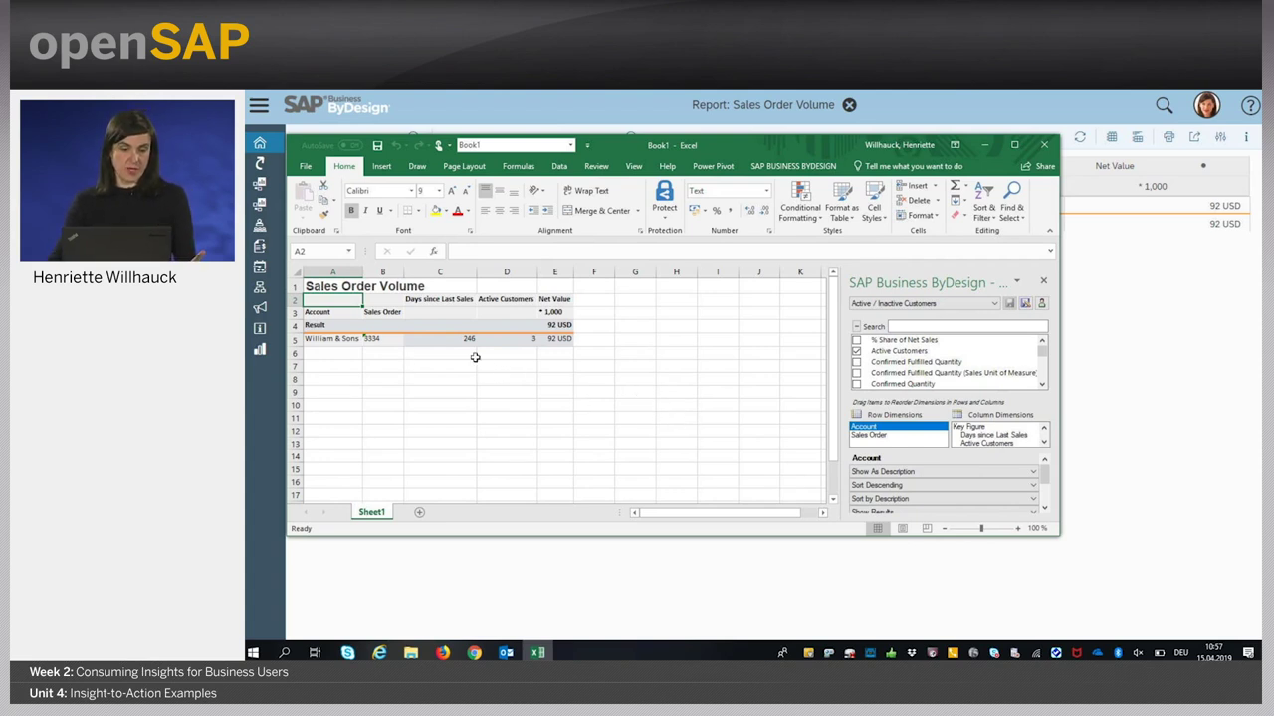
click(379, 341)
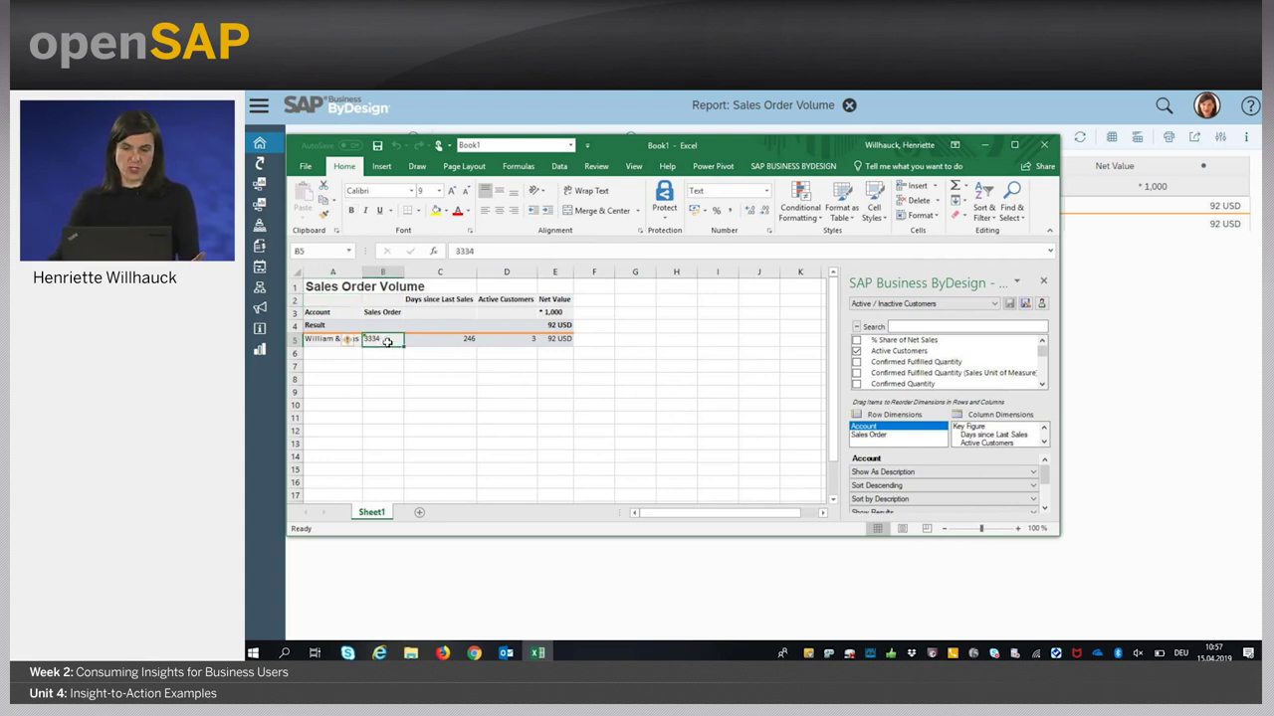
click(794, 167)
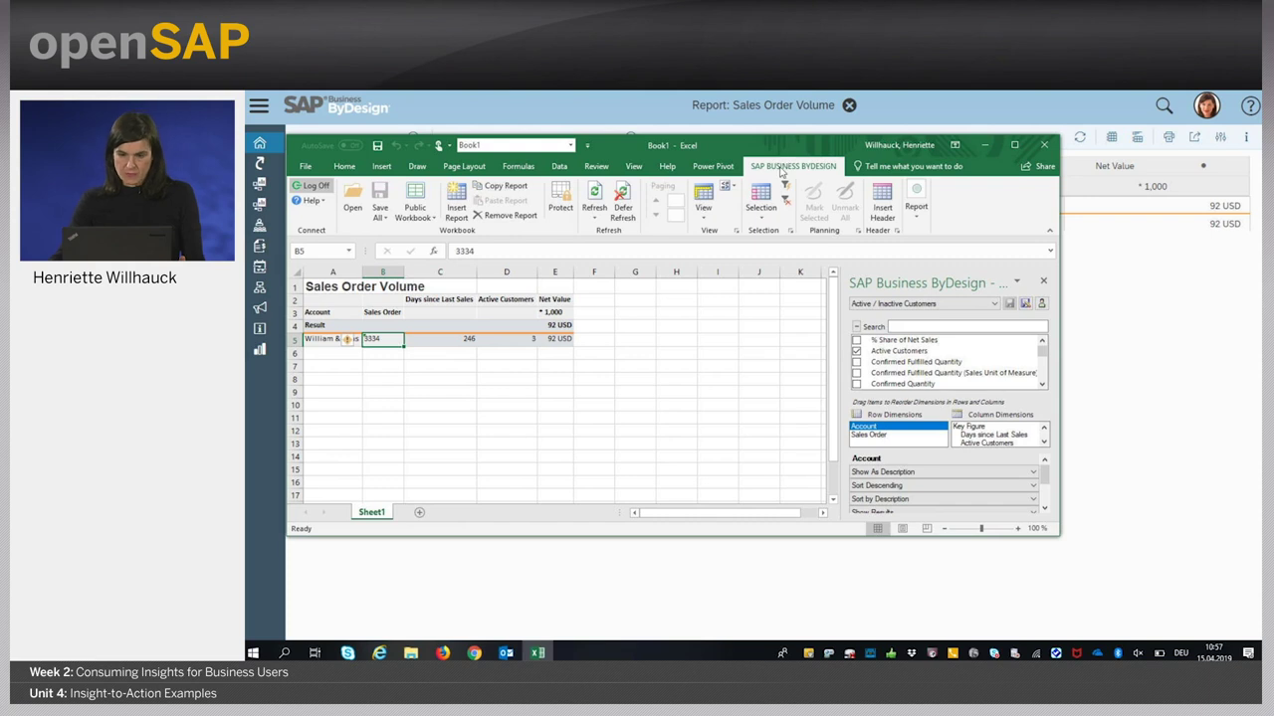
Step: Maximize Excel and open the Invoice Volume report with conversion date 15 April 2019
click(1014, 146)
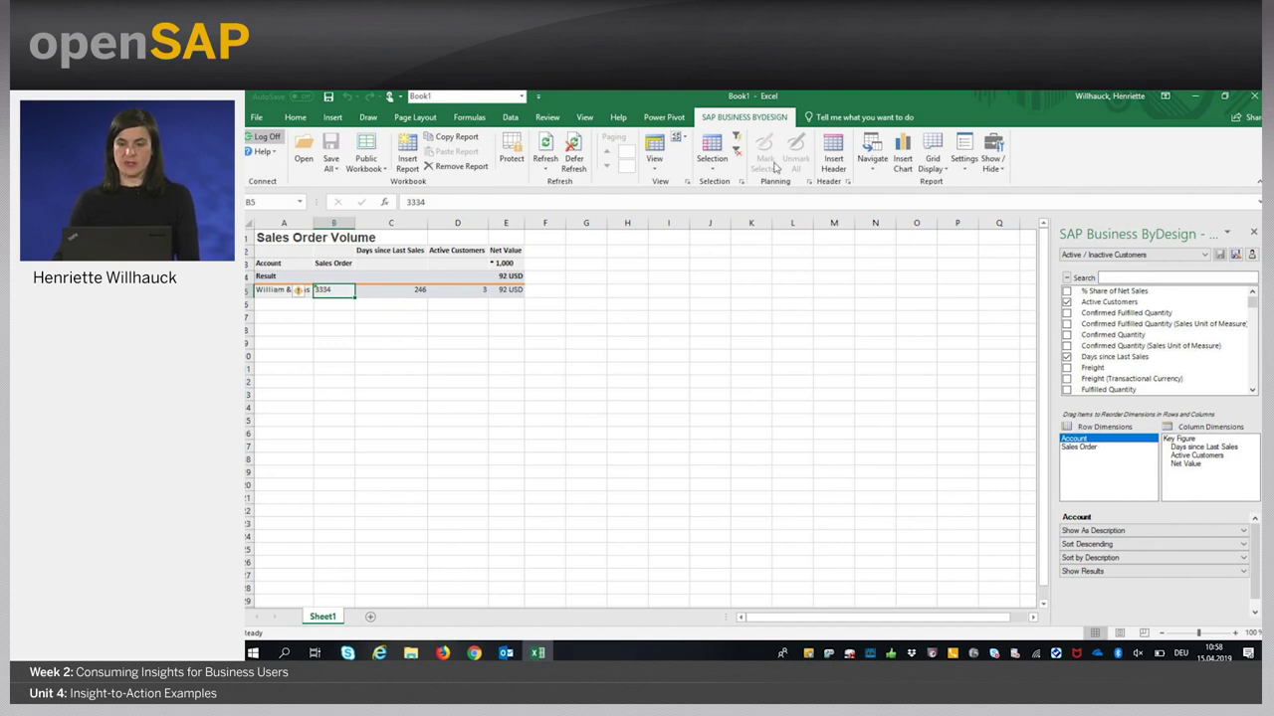
click(872, 161)
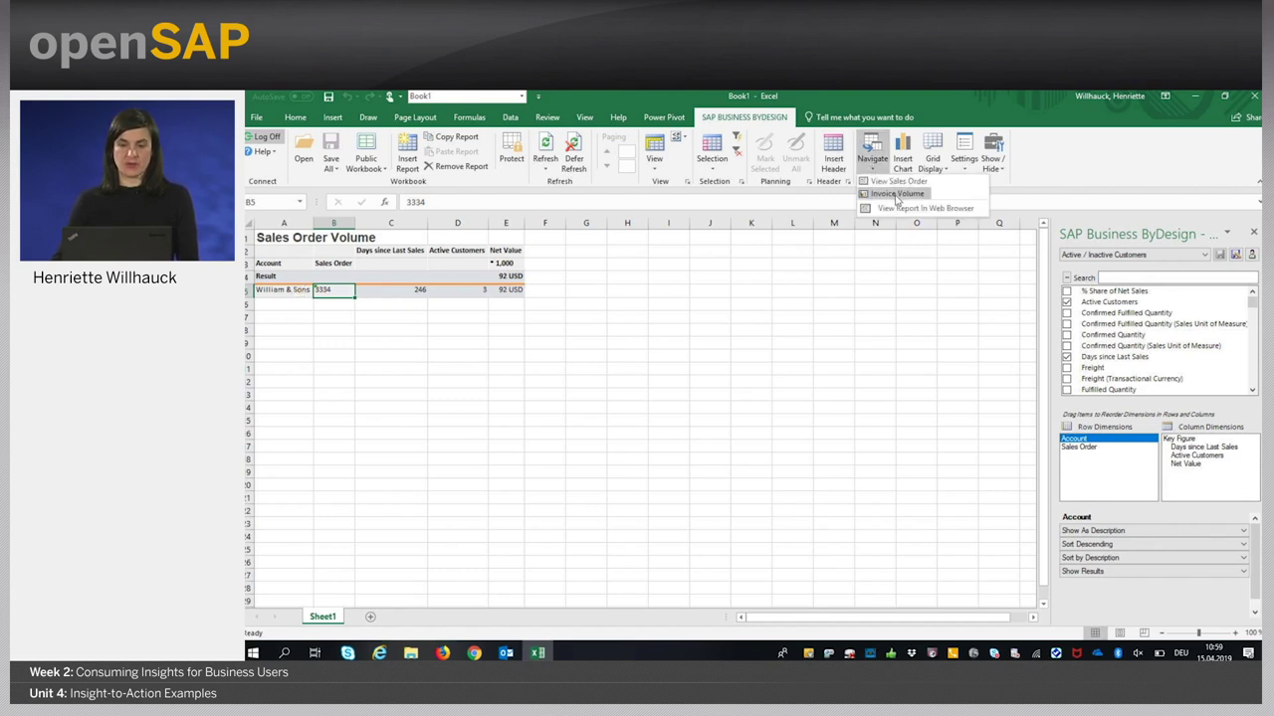
click(897, 194)
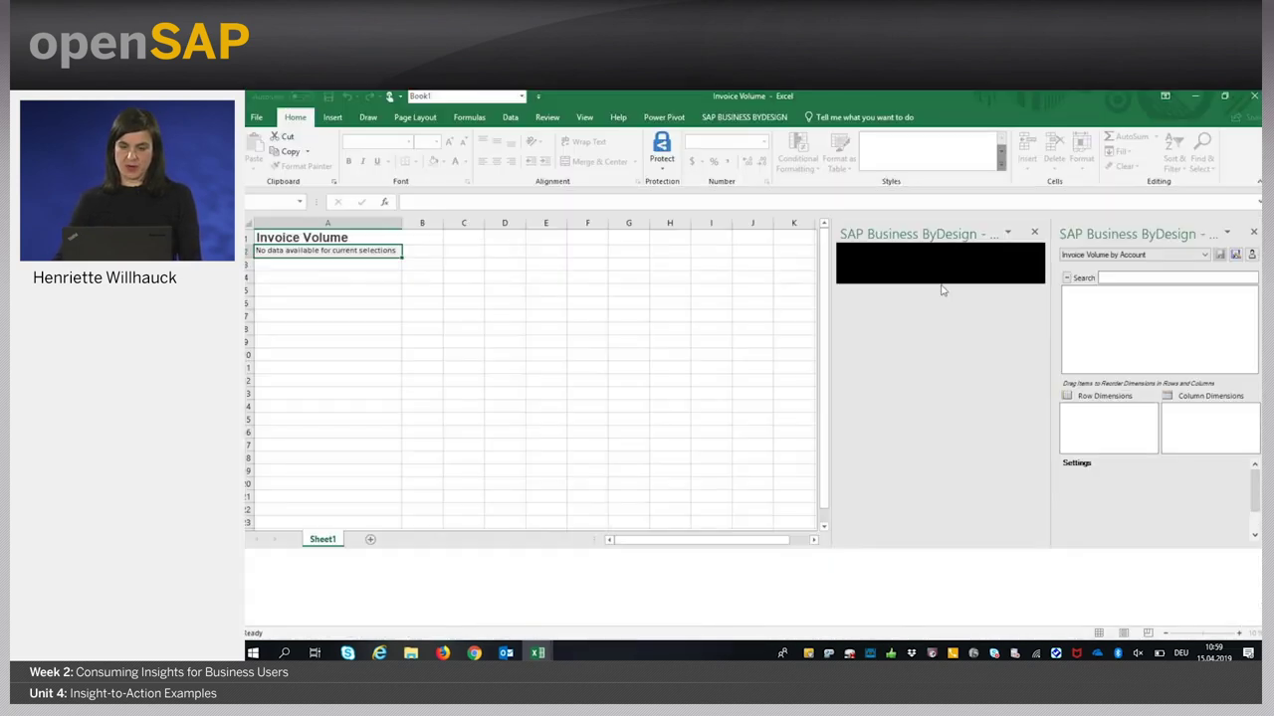
click(941, 289)
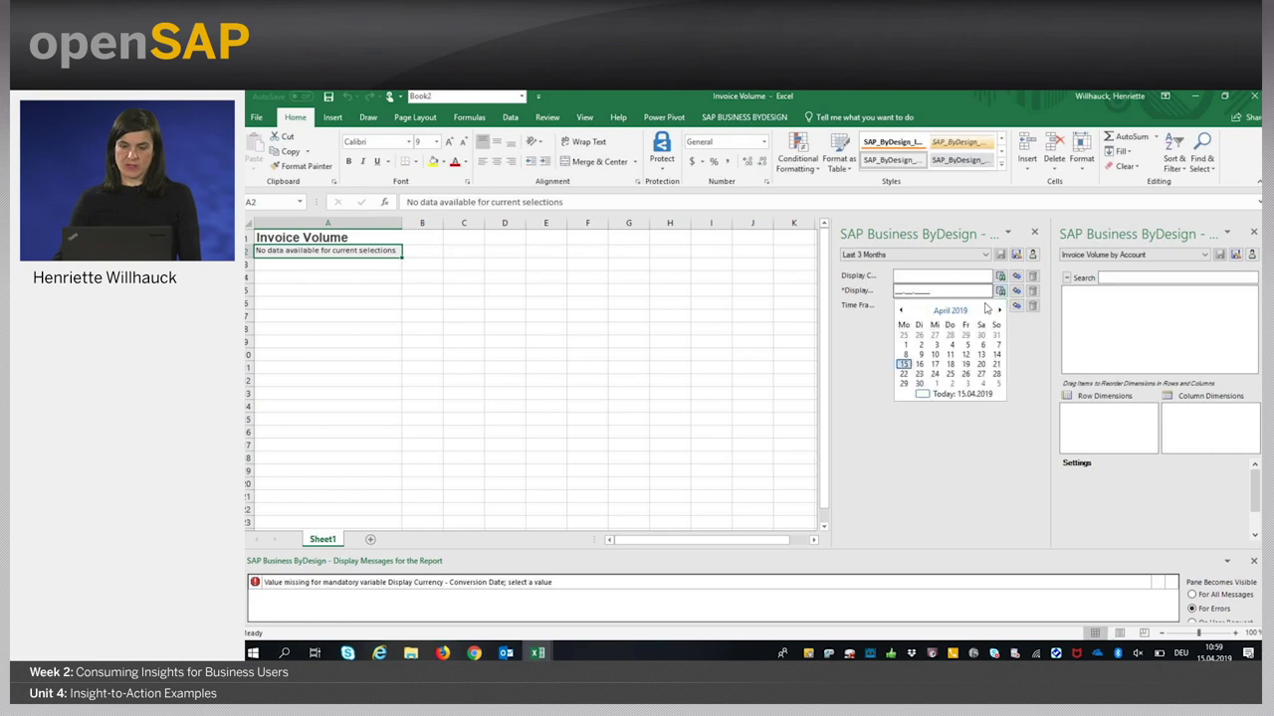
click(903, 364)
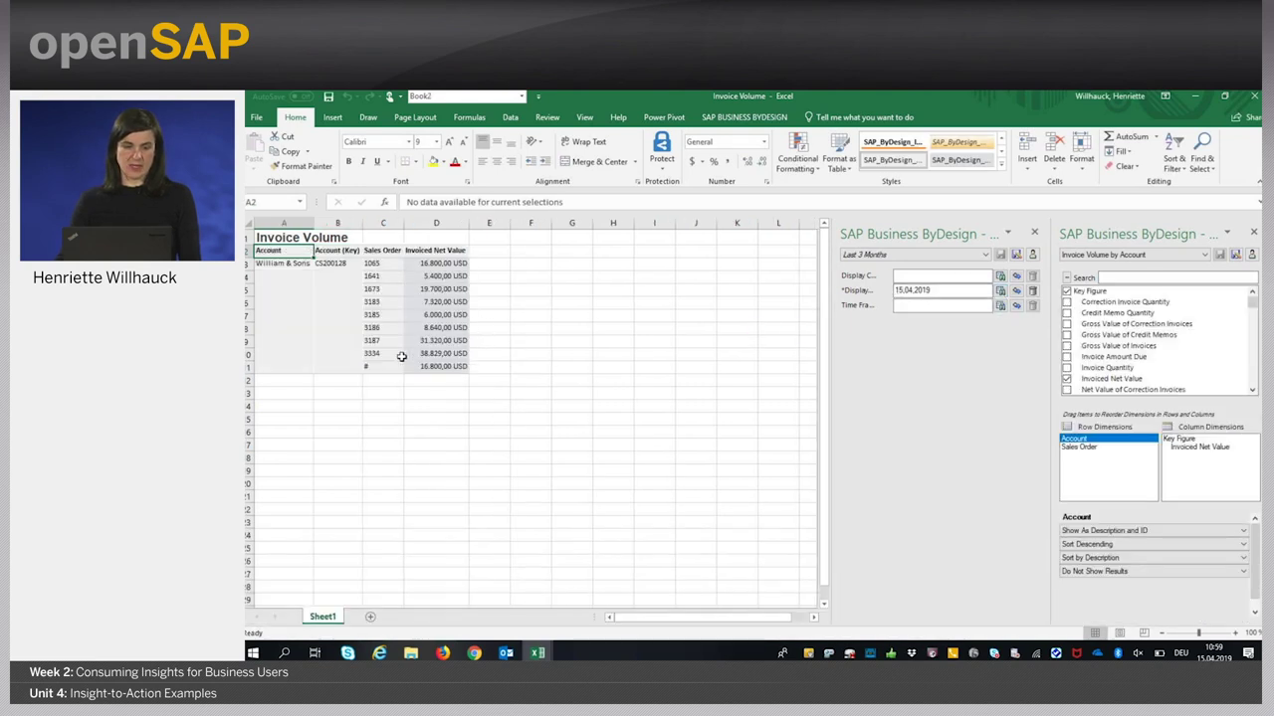
Step: Check order 3334 and its invoiced value, then switch back to the browser report
click(395, 355)
click(429, 354)
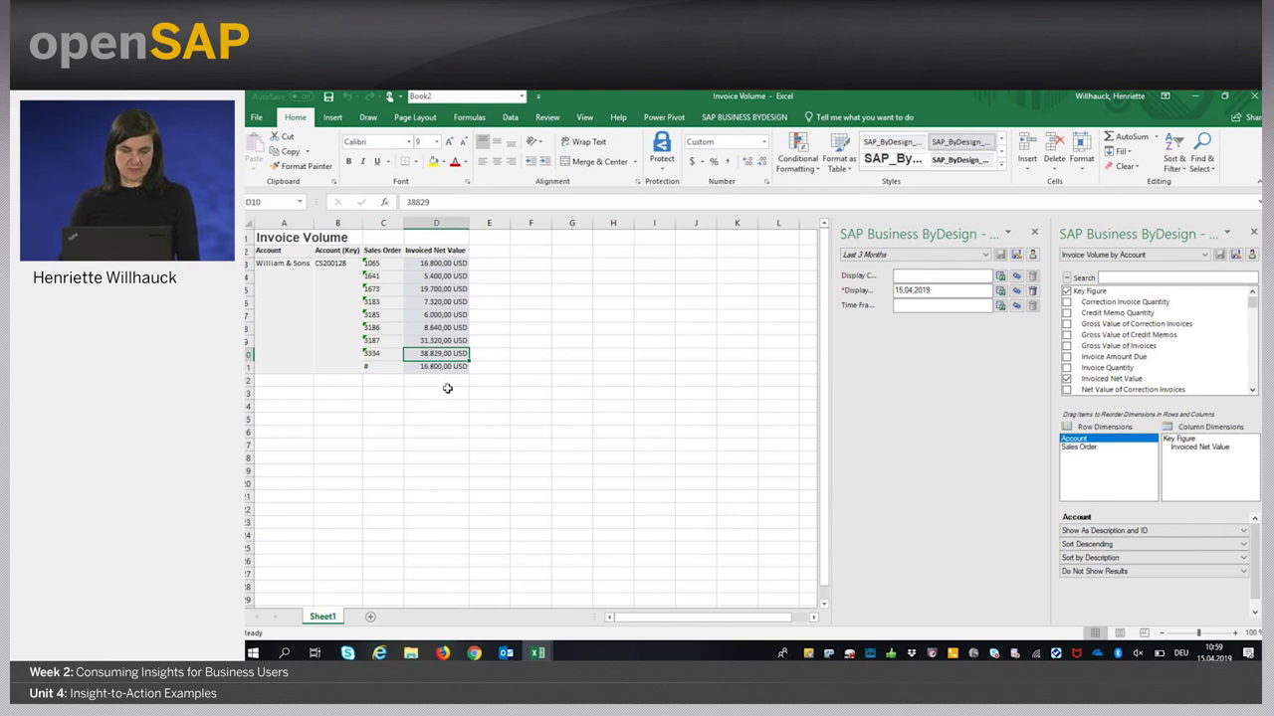
click(474, 653)
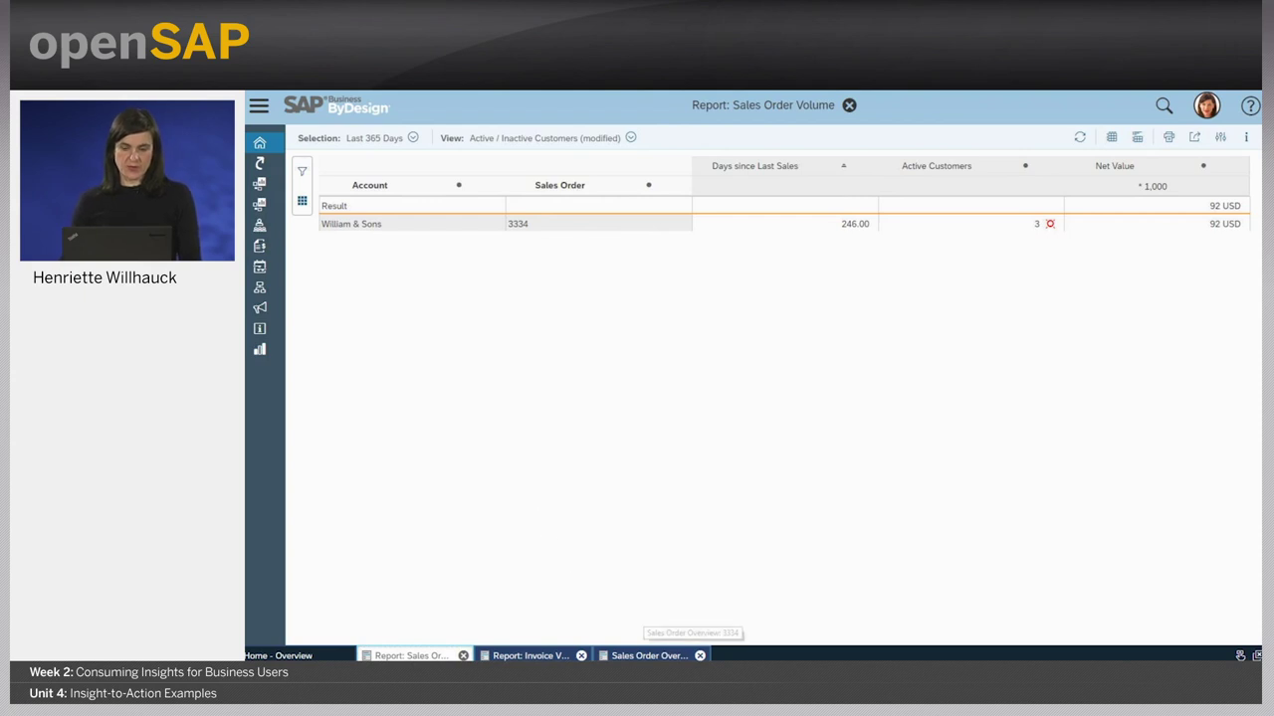
Step: Open sales order 3334's General details and start a new Task
click(648, 656)
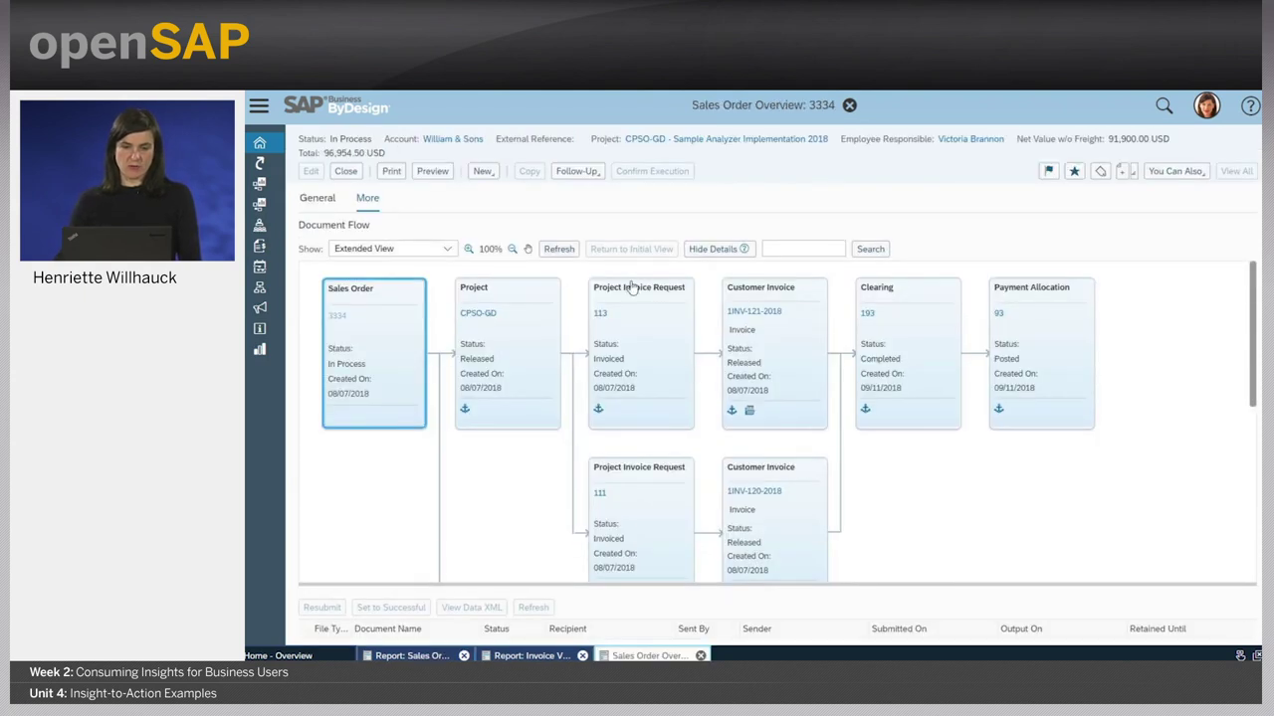
click(317, 198)
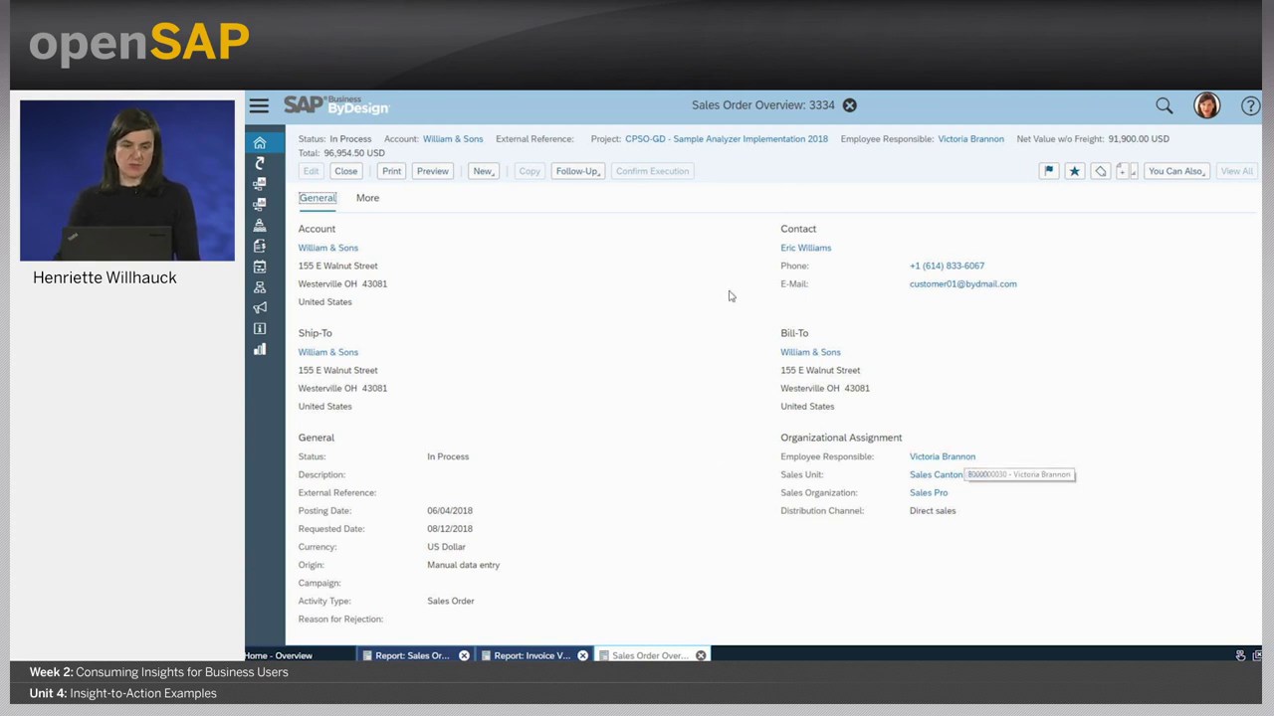
click(483, 171)
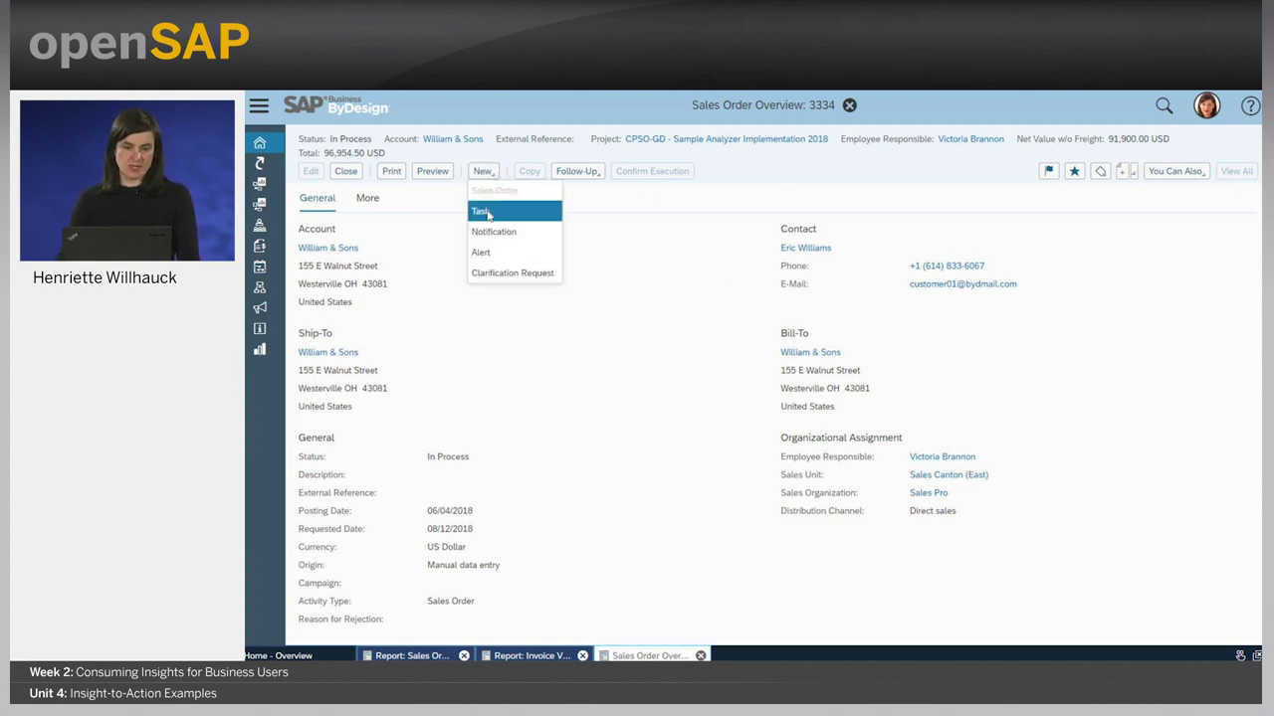
click(487, 213)
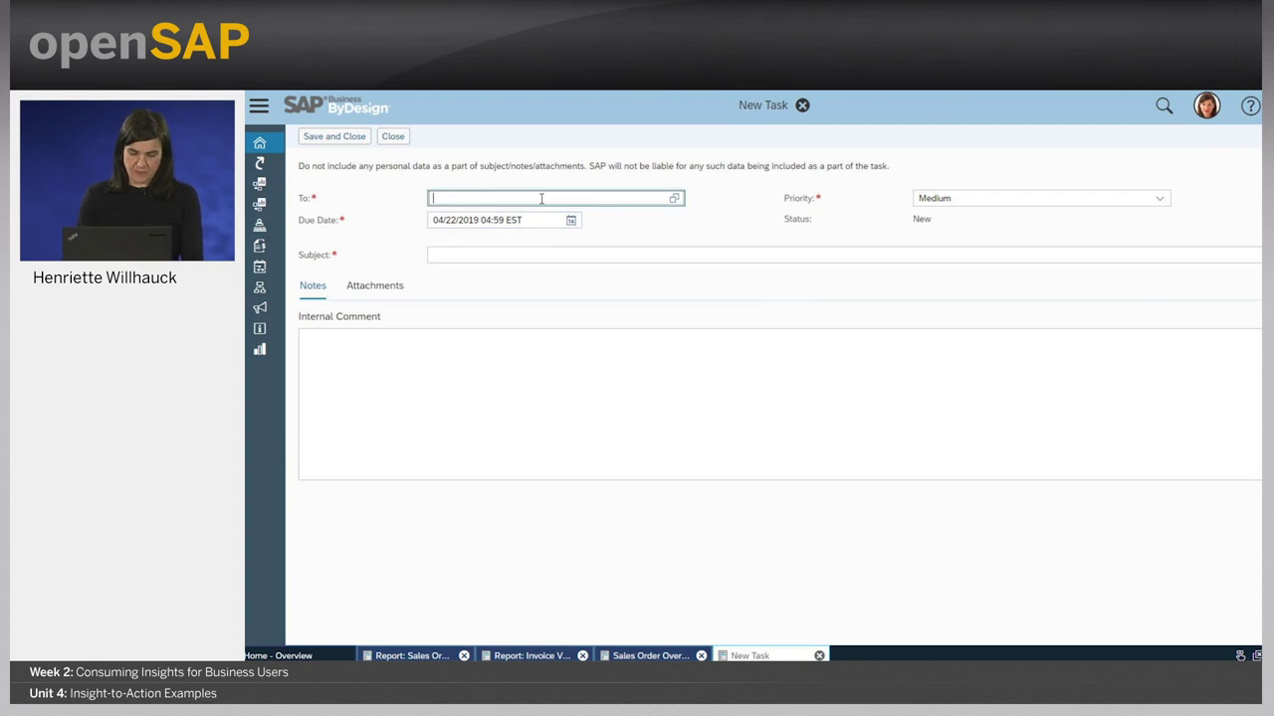
Step: Address the task to the suggested employee with subject 'Follow', then return to the report
text(Victor)
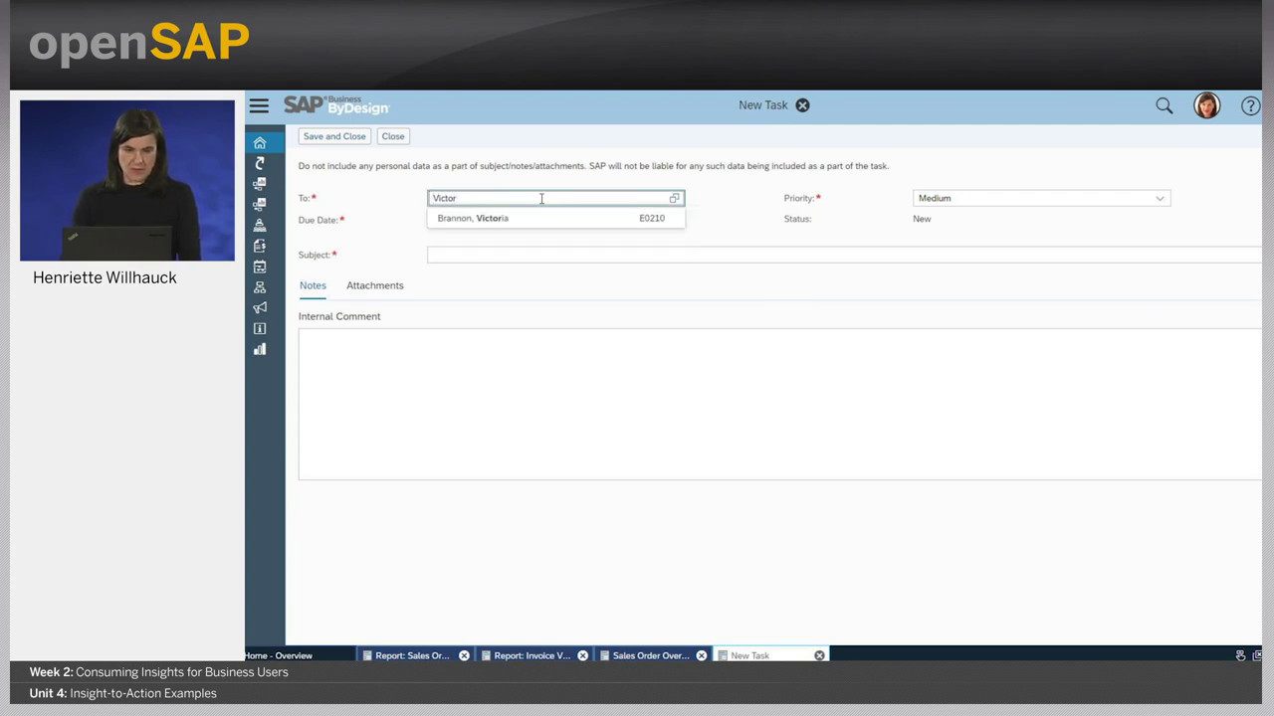
click(541, 218)
click(528, 253)
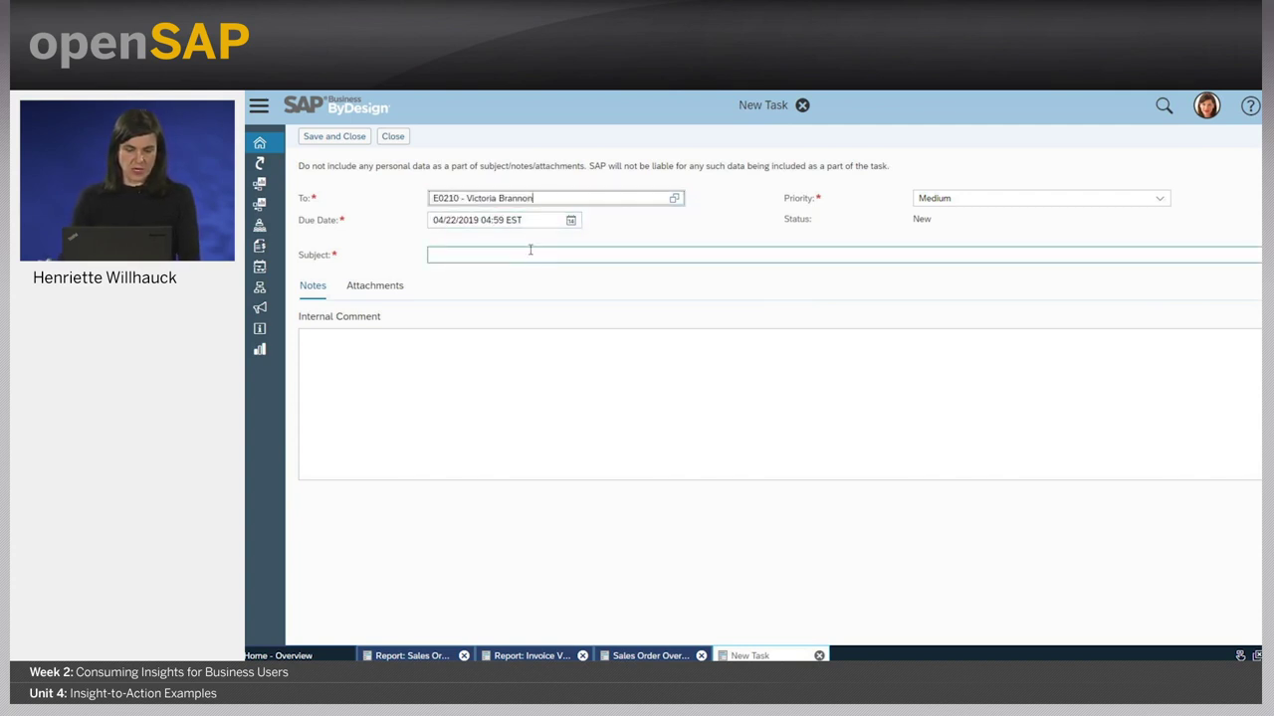
text(Follow up on SO 3334 with Edward)
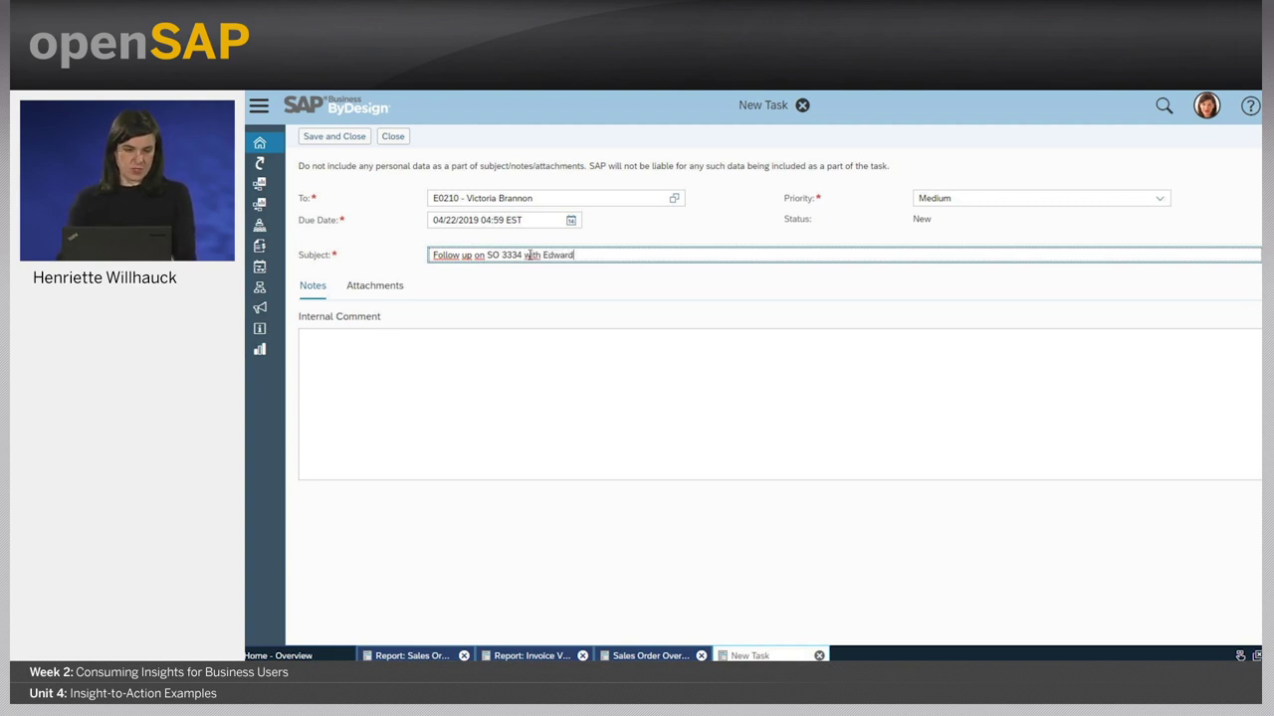
click(486, 335)
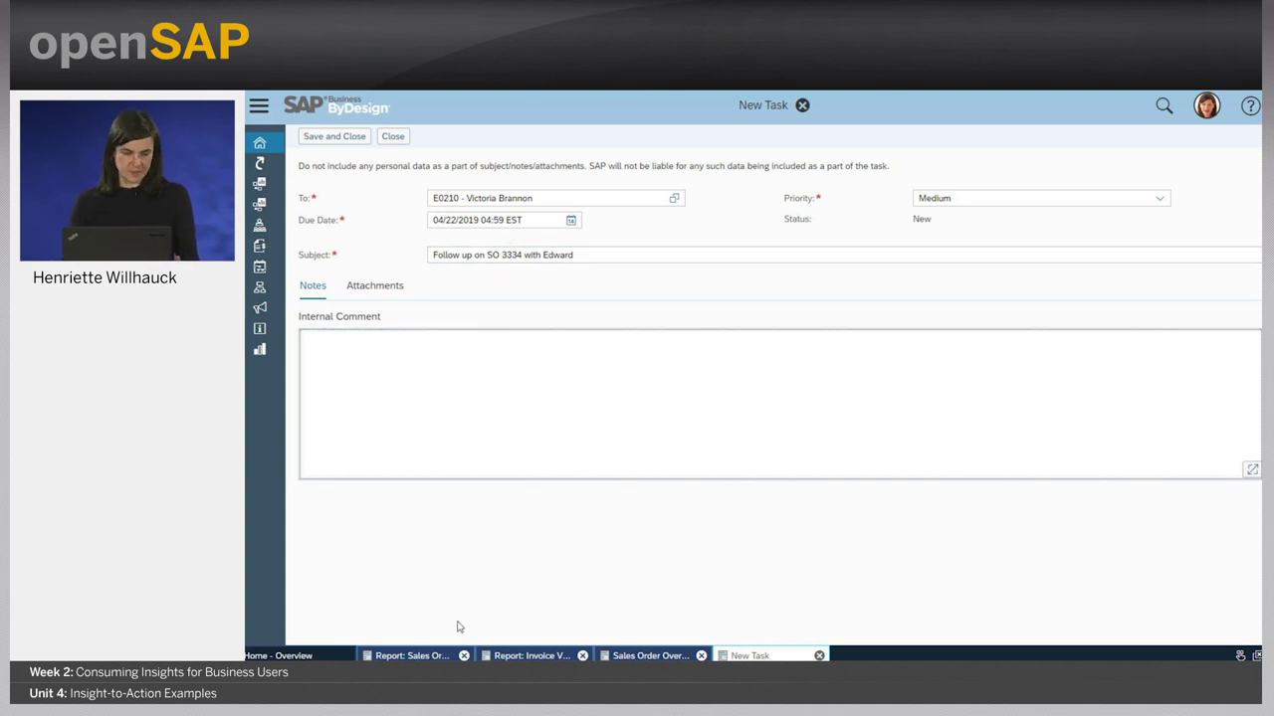
click(408, 656)
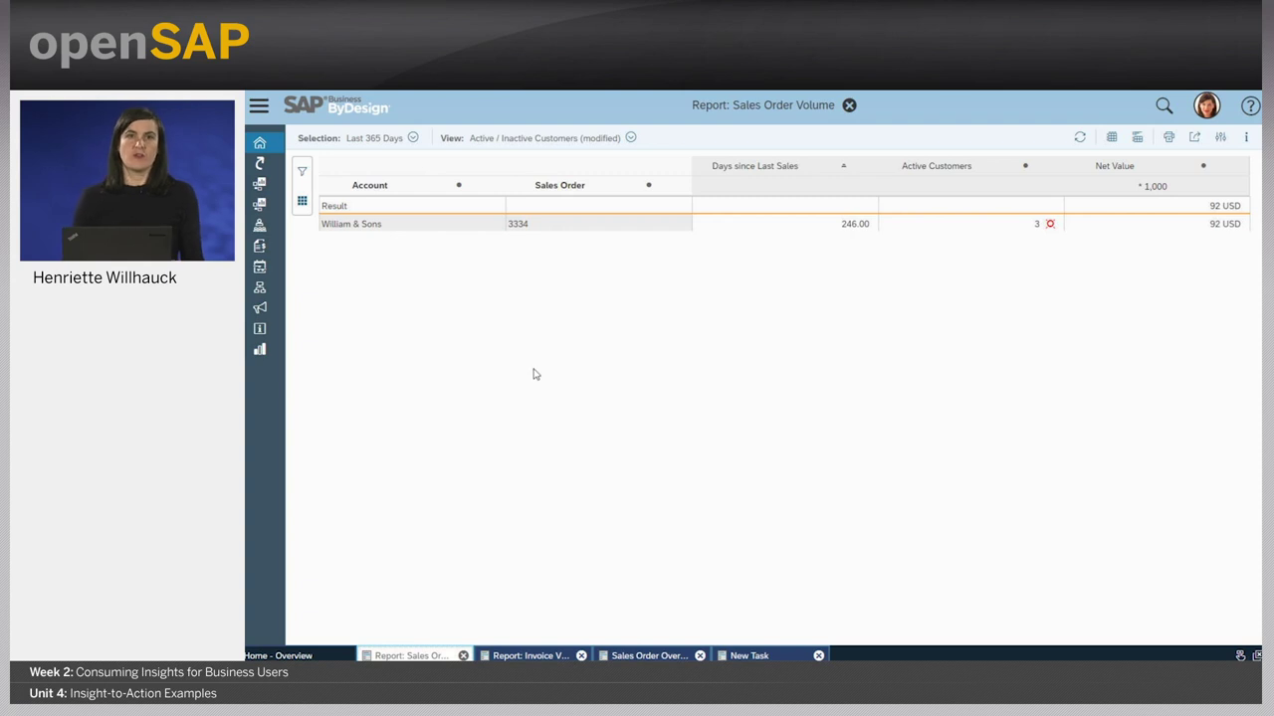
Step: Open the Corporate Account Overview for William & Sons from its row in the report
click(346, 224)
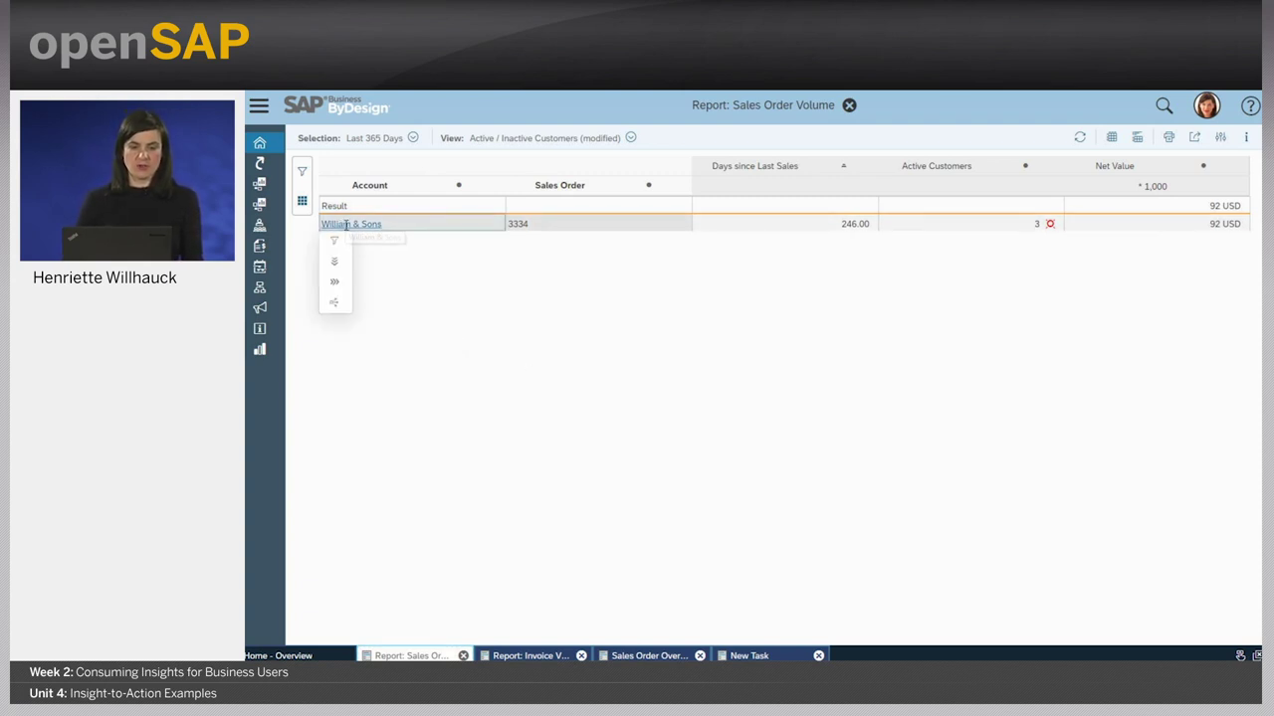
click(336, 303)
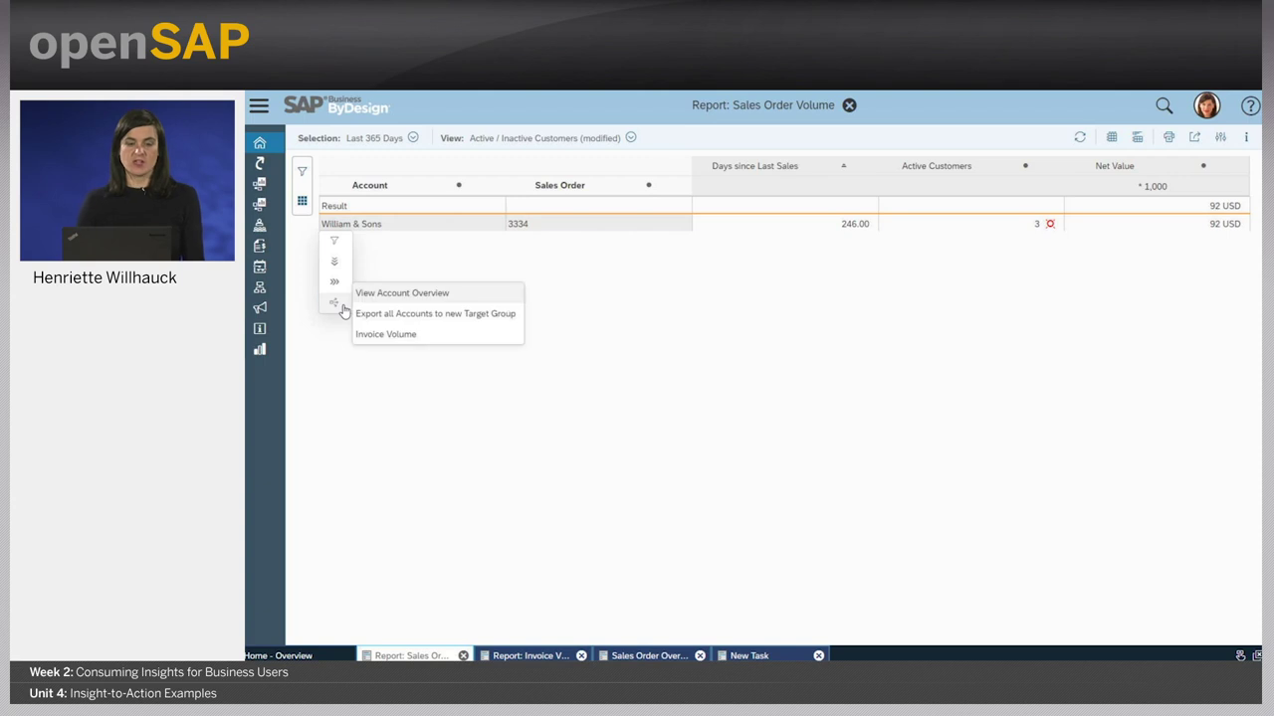
click(438, 294)
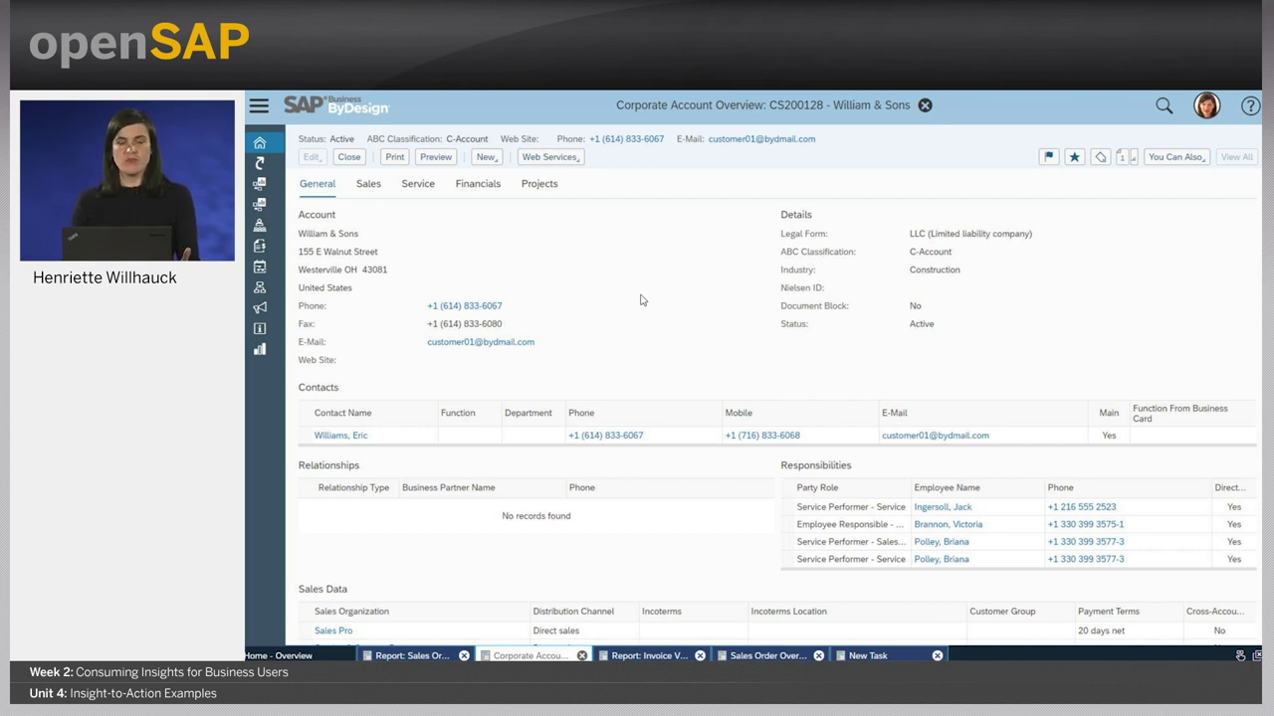
Step: Switch William & Sons' sales chart to the Order by Account table, showing 378,620 USD net orders
scroll(641, 300, down, 5)
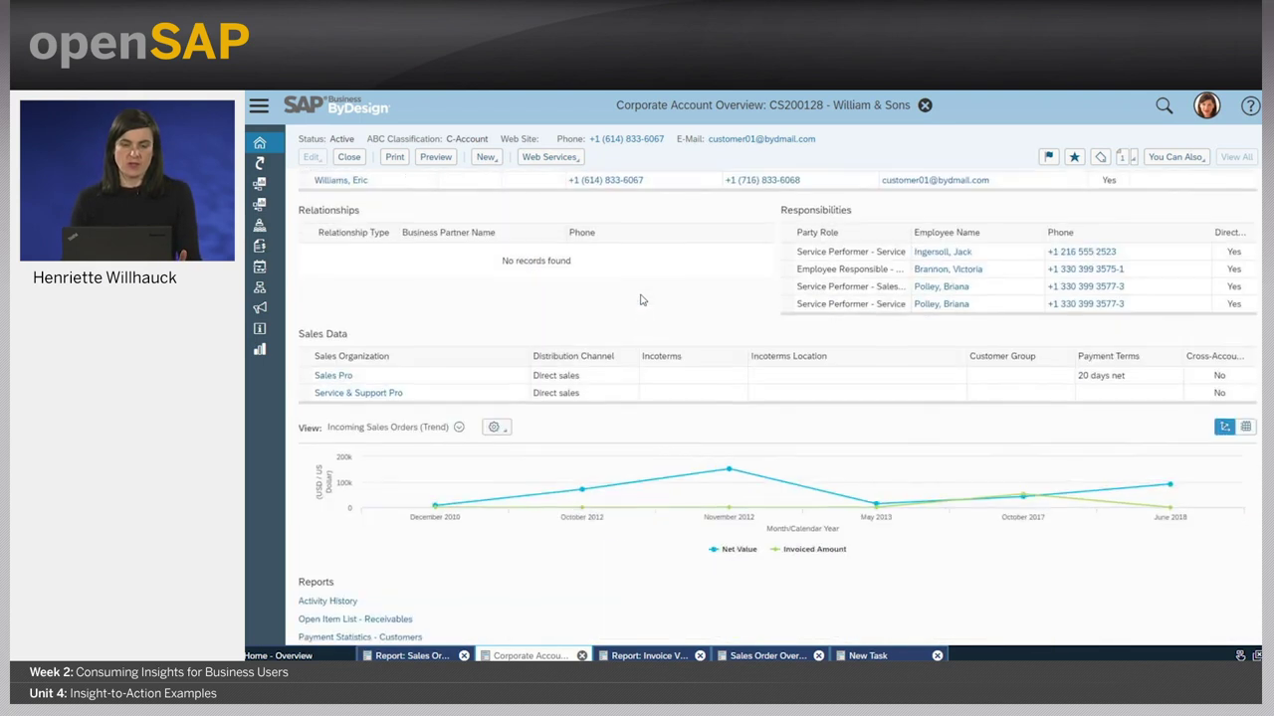
scroll(641, 300, down, 1)
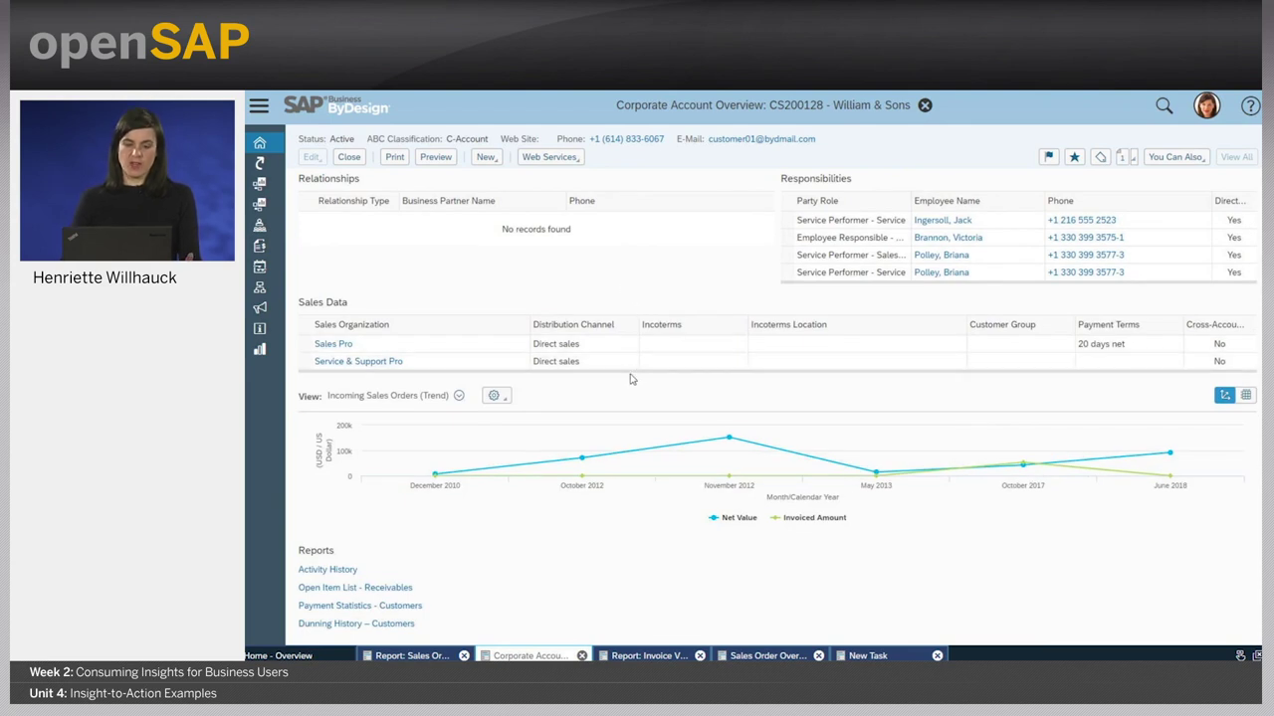
mouse_move(670, 478)
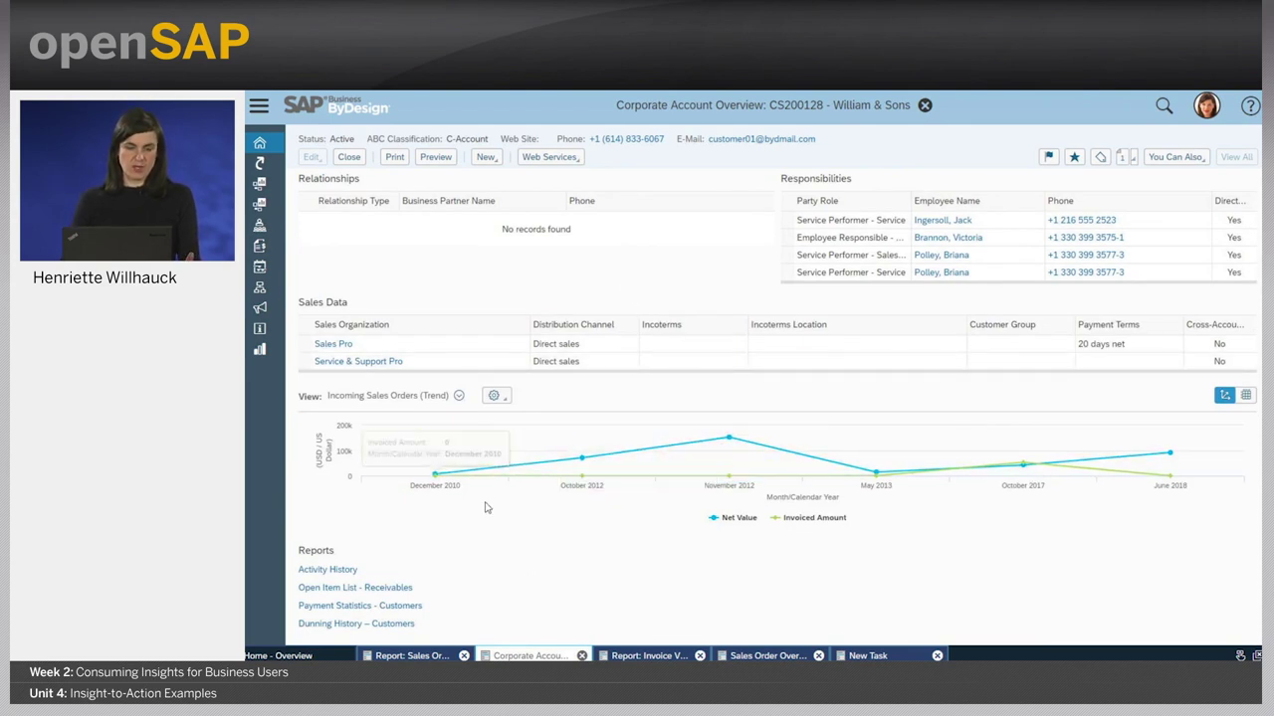
click(459, 397)
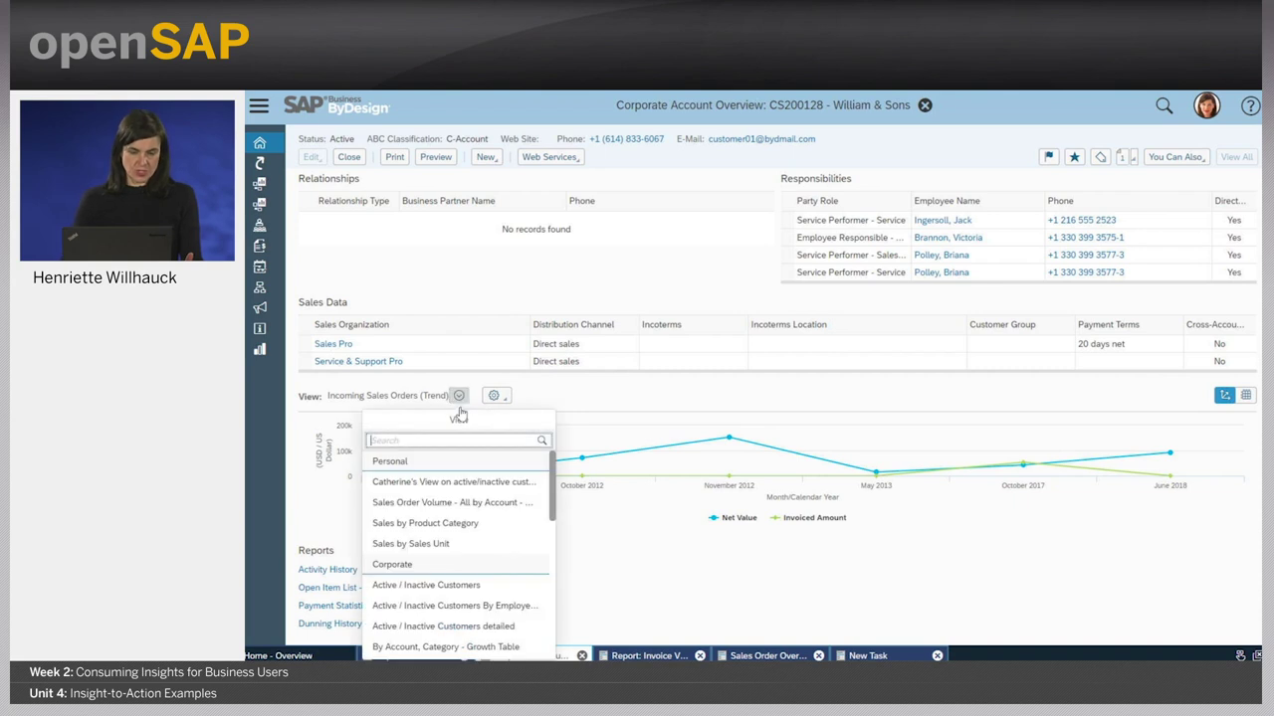
scroll(435, 574, down, 3)
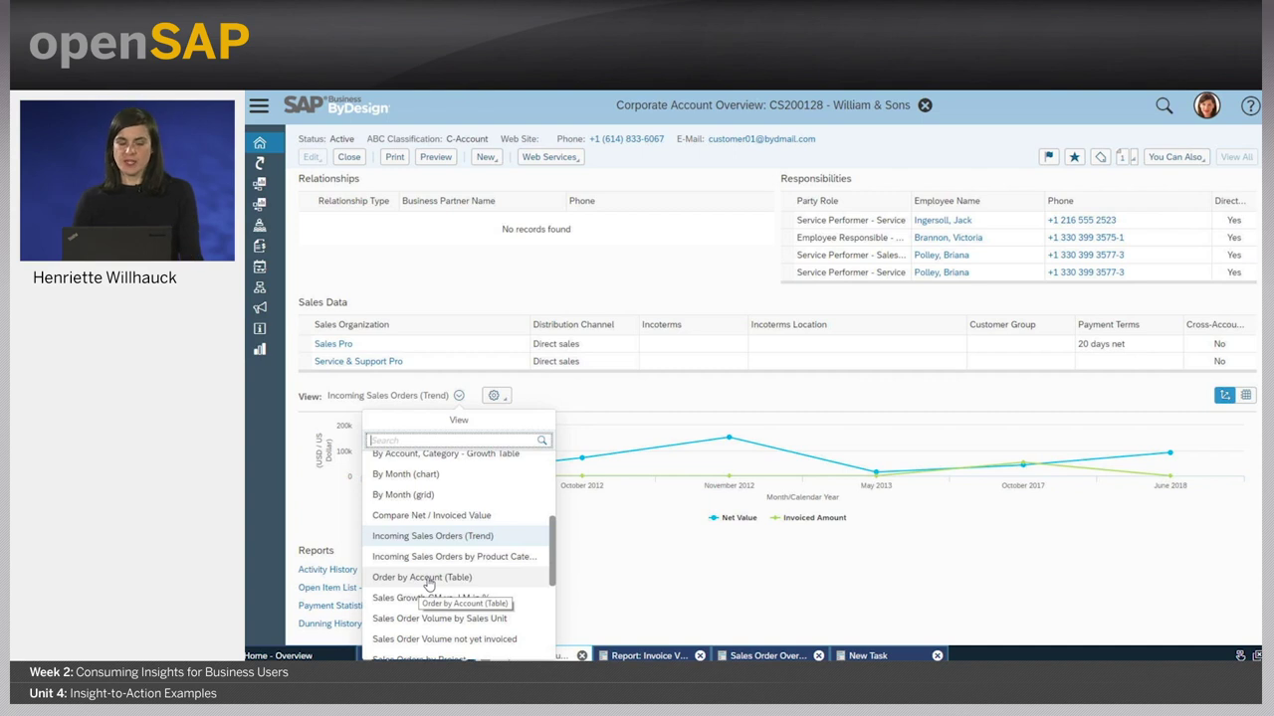
click(427, 581)
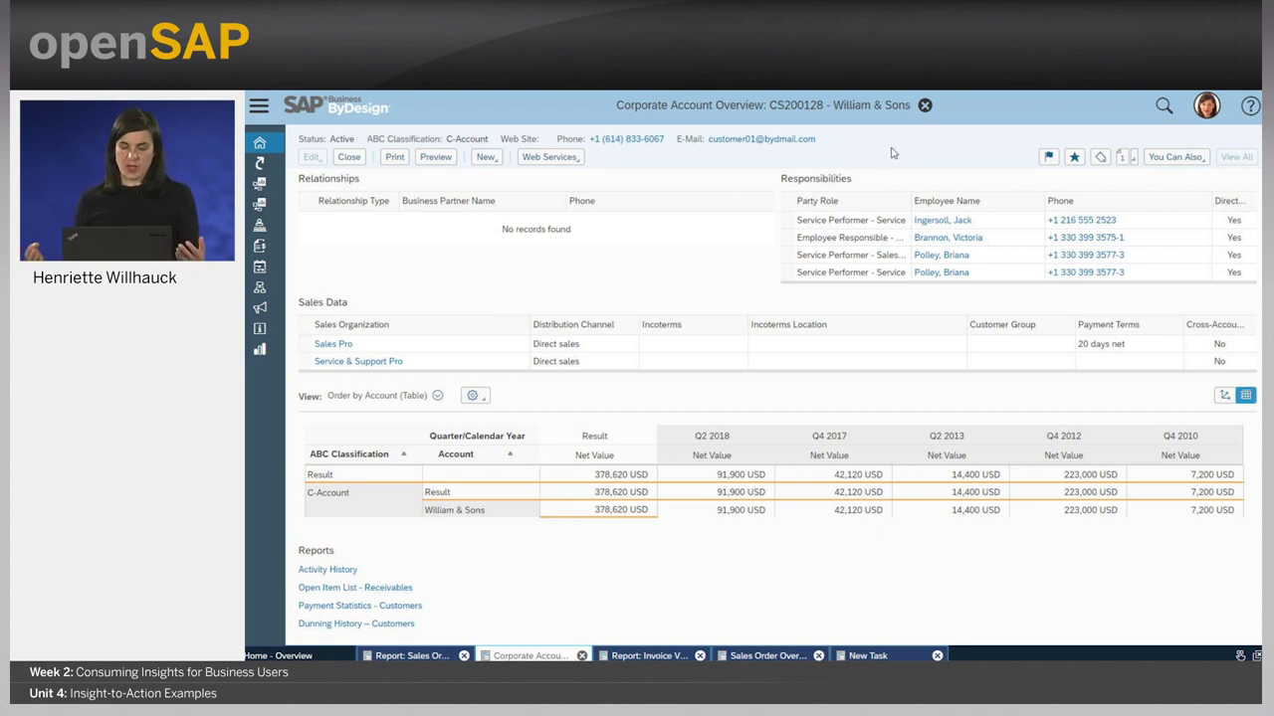
click(925, 106)
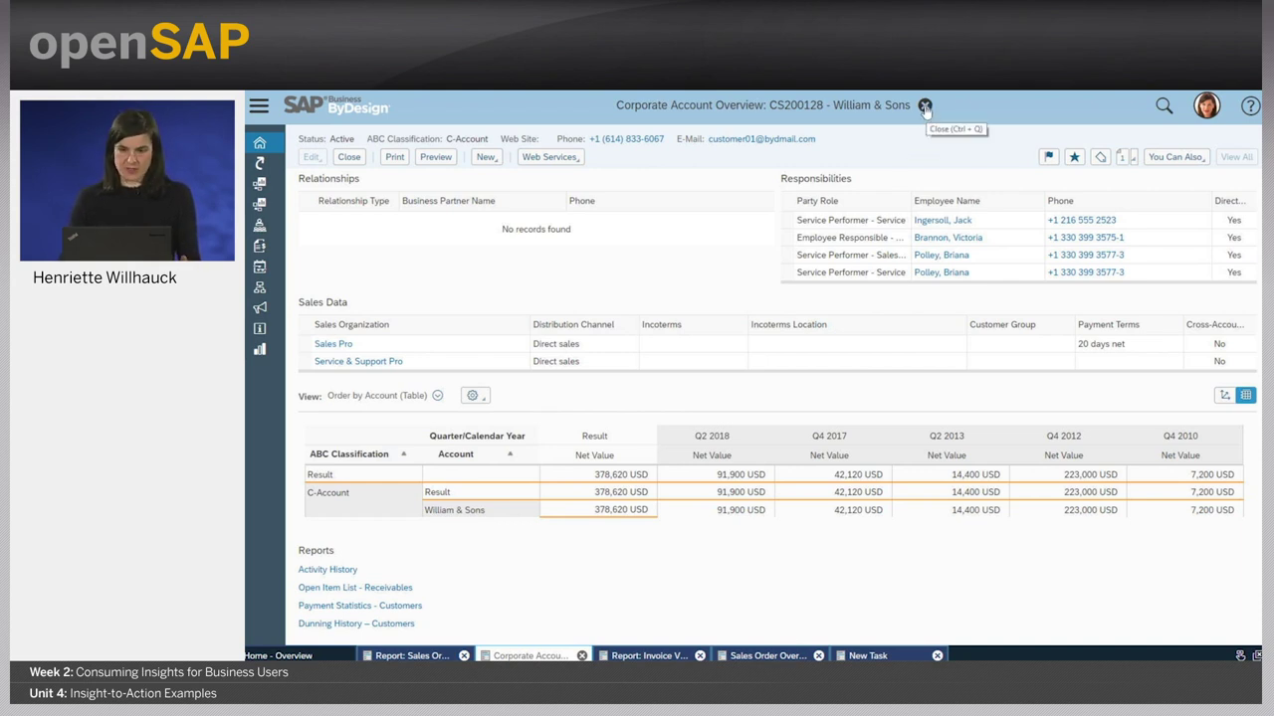
Step: Back in the report, clear the Account filter and remove Sales Order, leaving 13 accounts
click(925, 106)
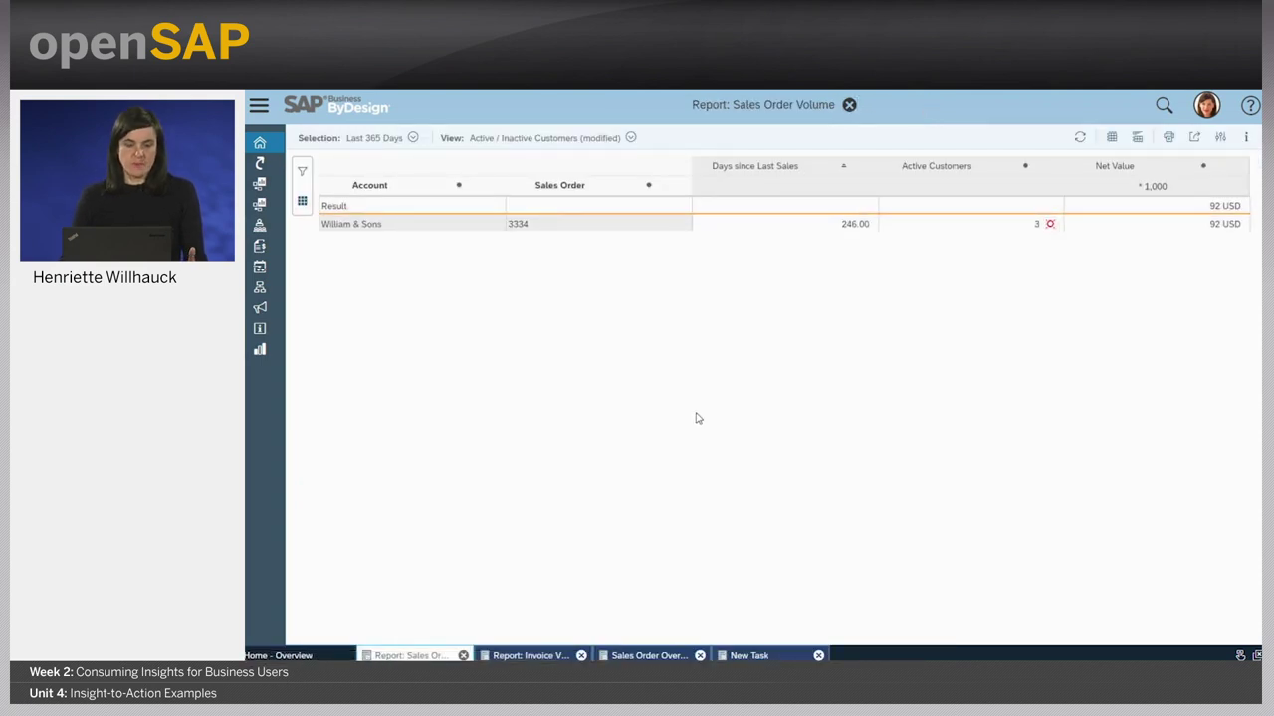
click(303, 203)
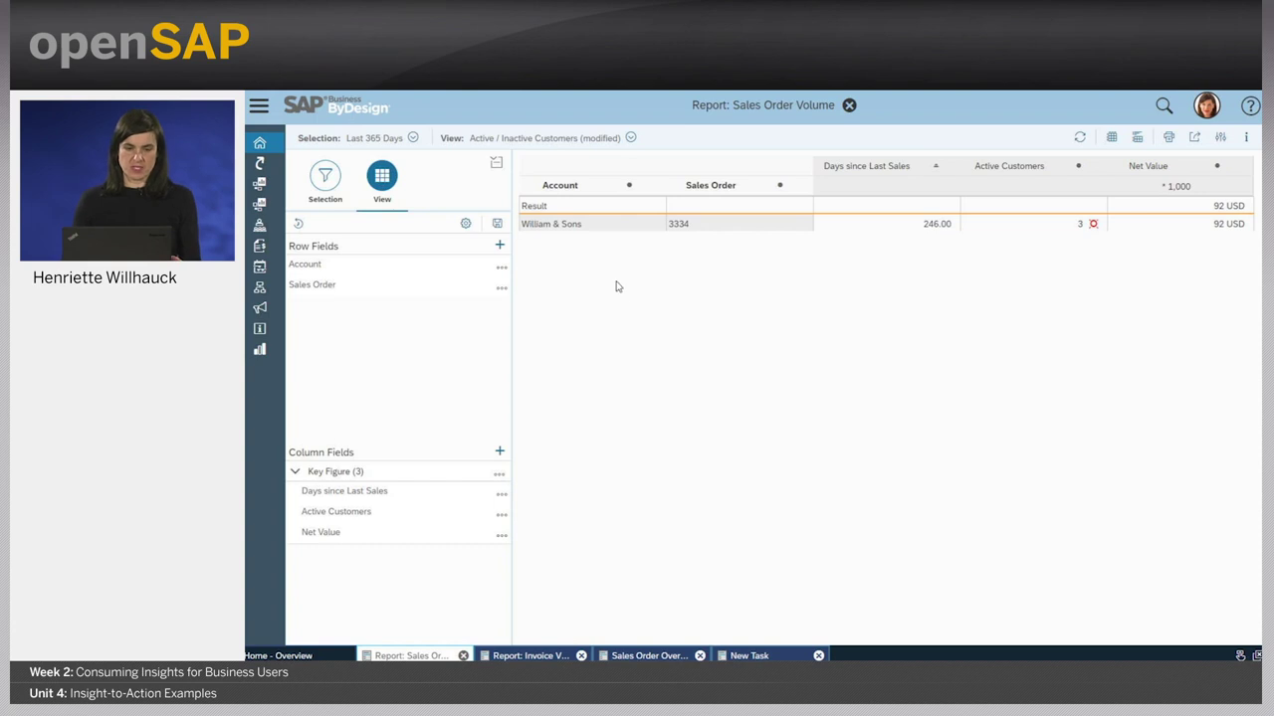
click(560, 187)
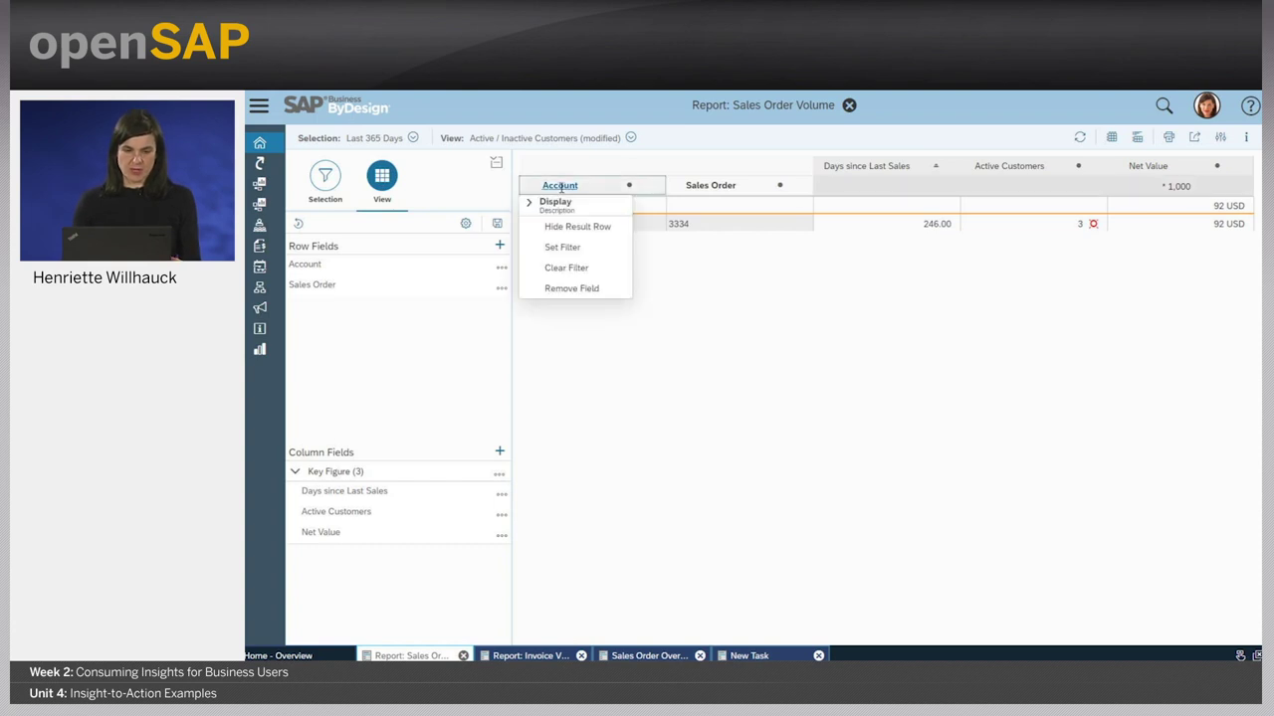
click(575, 269)
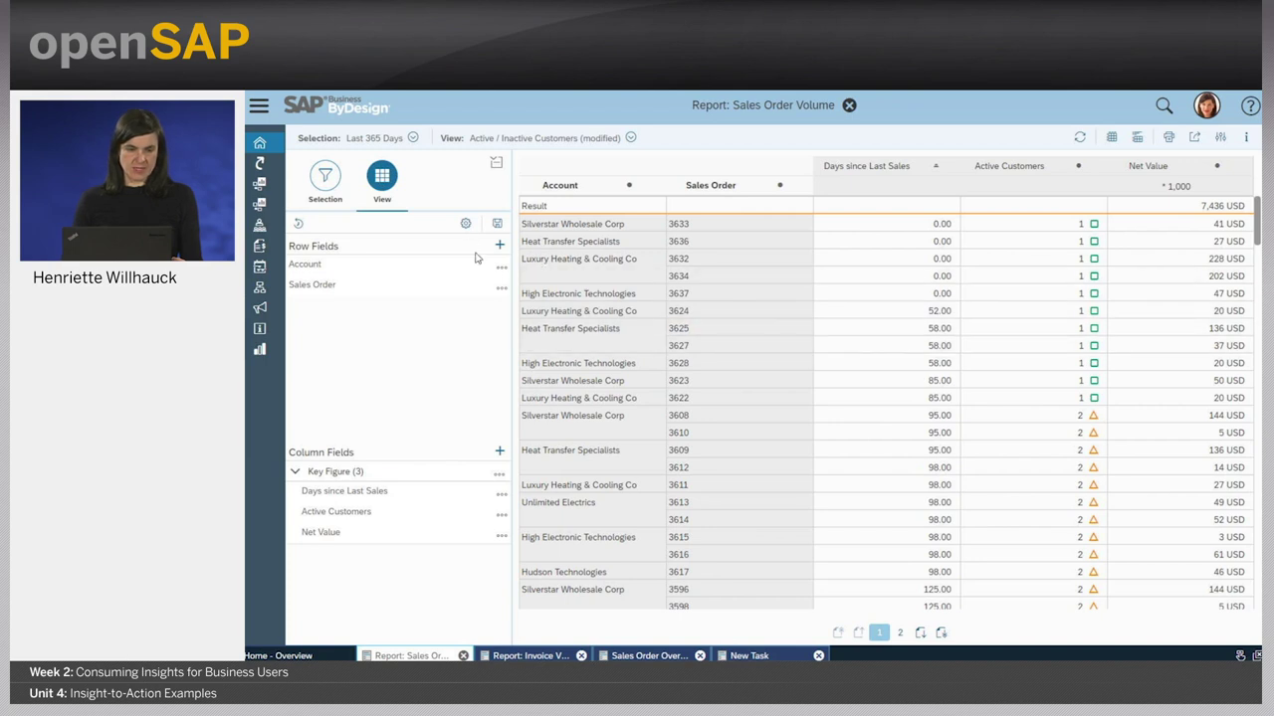
click(701, 186)
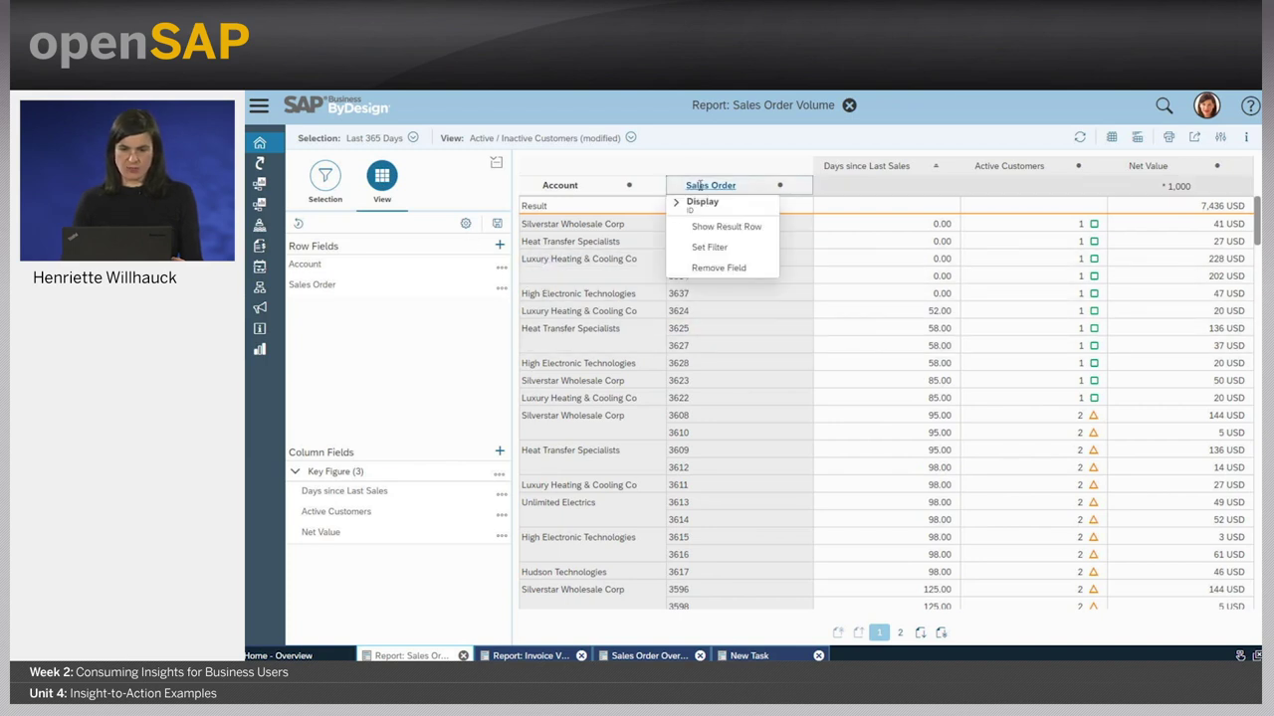
click(732, 269)
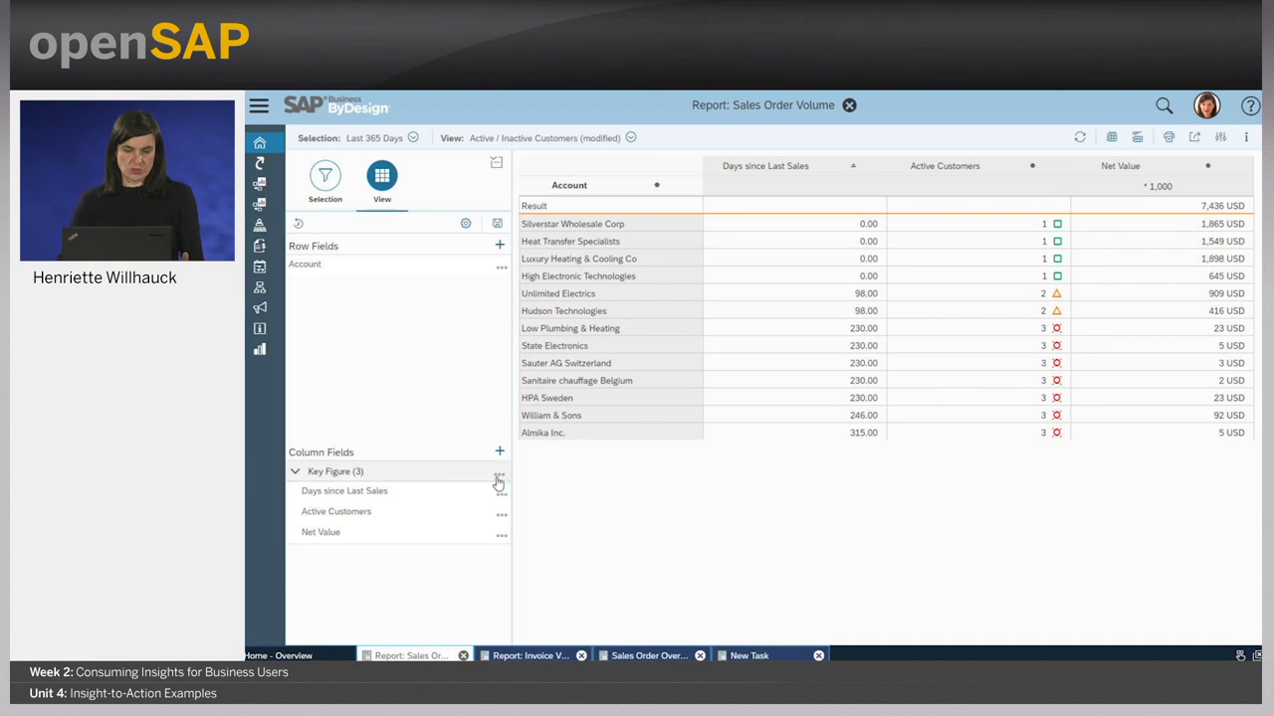
Step: Add an 'Equal to 2' condition to the Inactive Customers value filter and apply it, leaving nine accounts
click(500, 476)
click(545, 532)
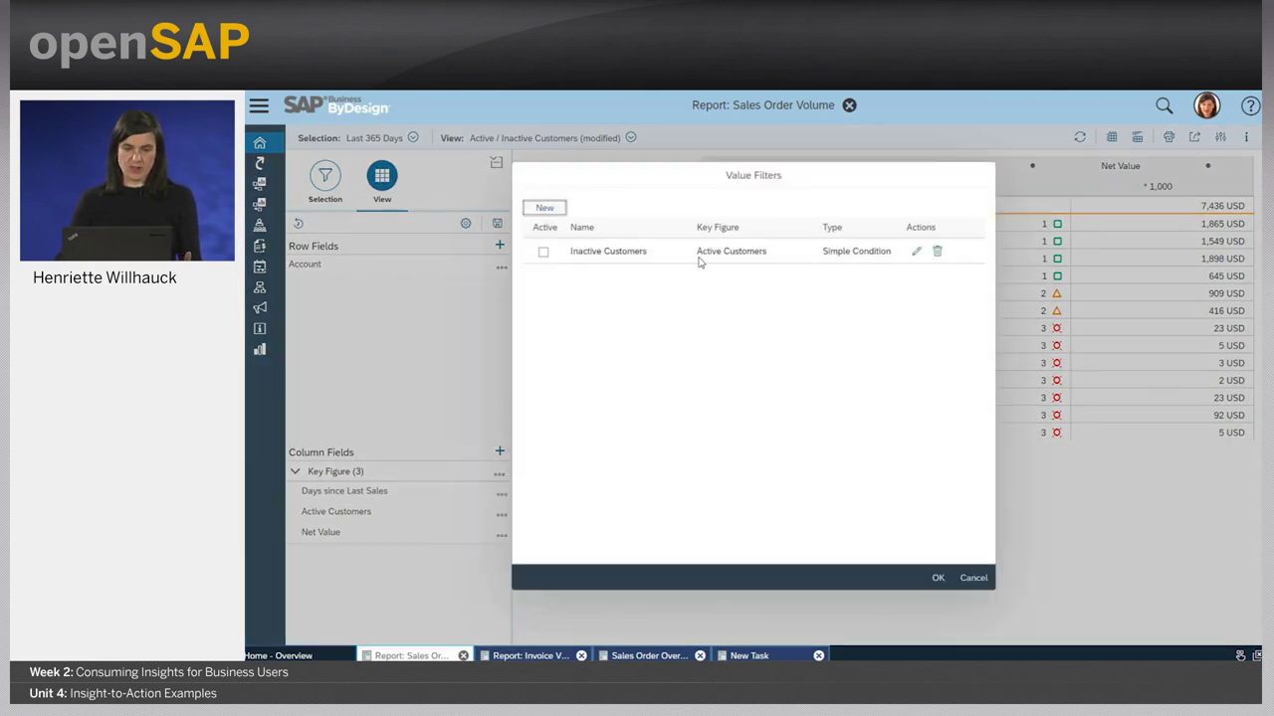
click(915, 251)
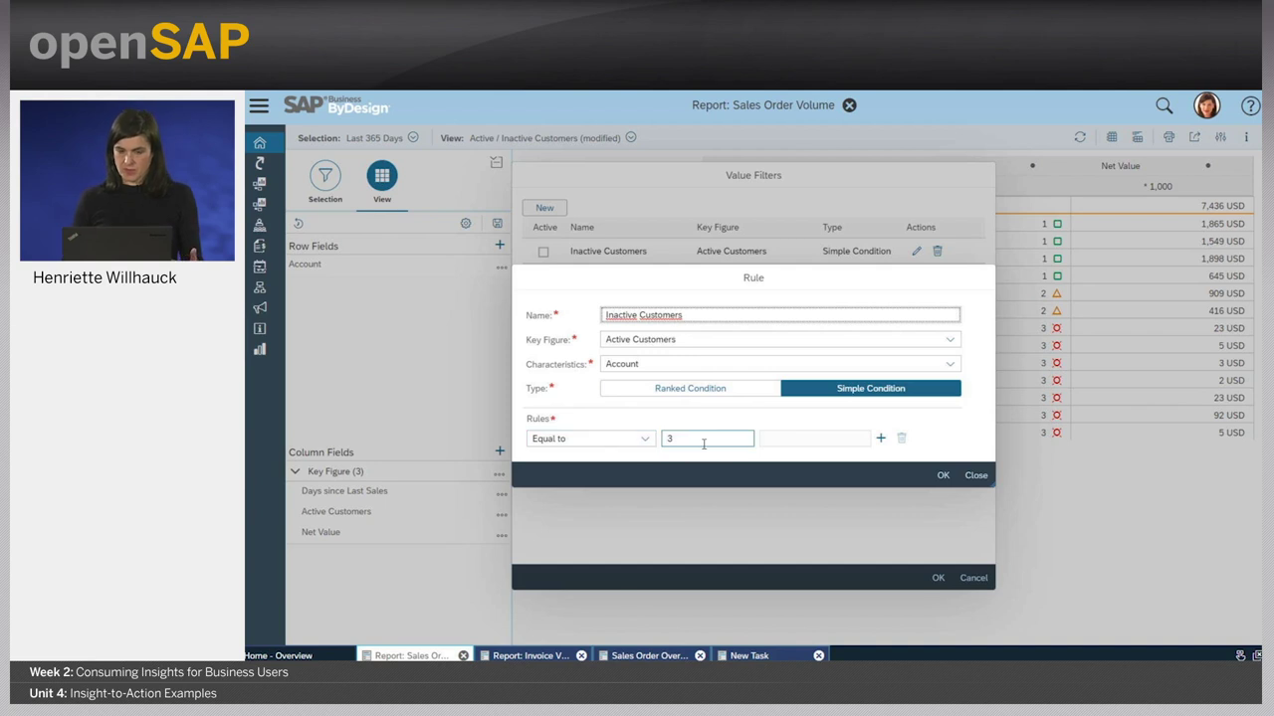
click(881, 437)
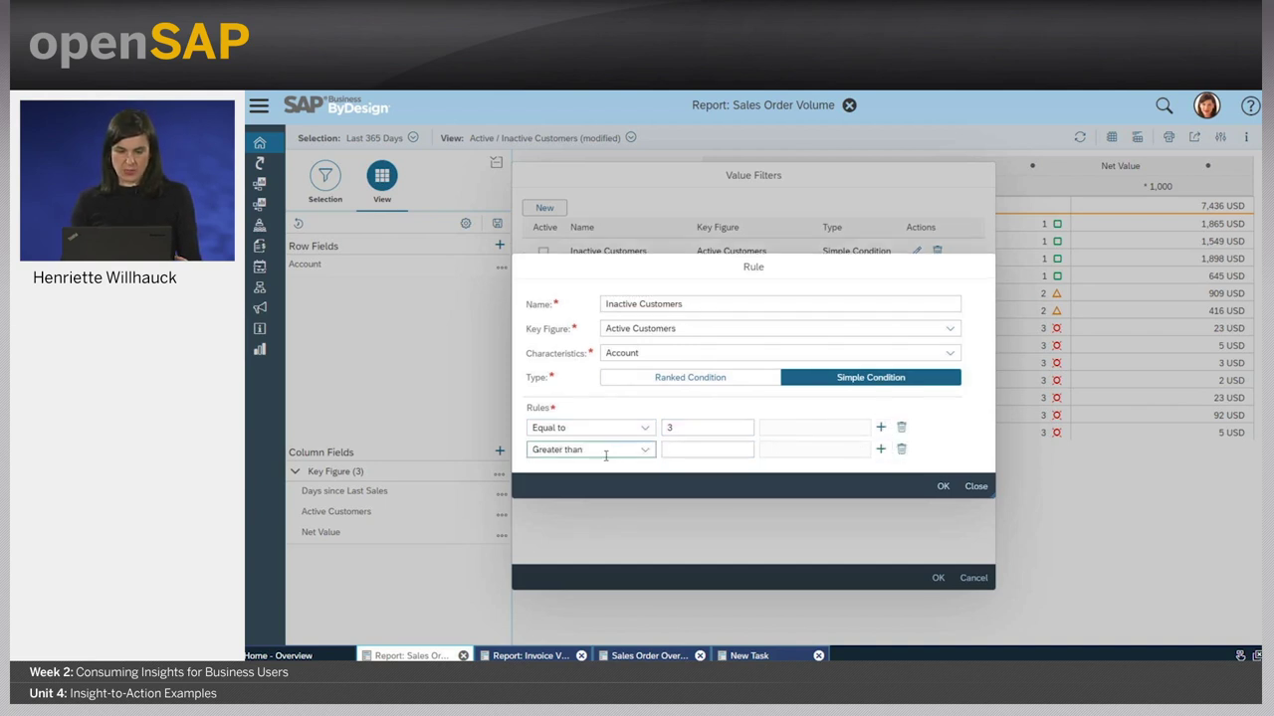
click(647, 455)
click(625, 489)
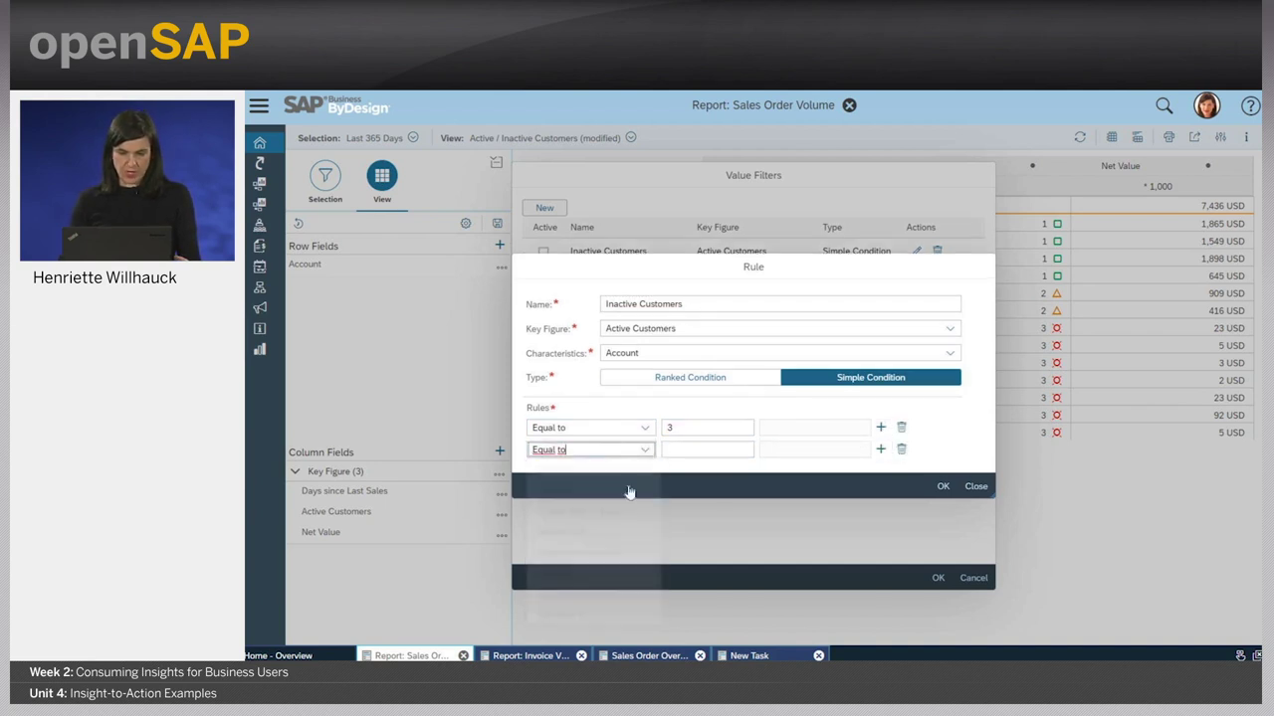
click(695, 456)
text(2)
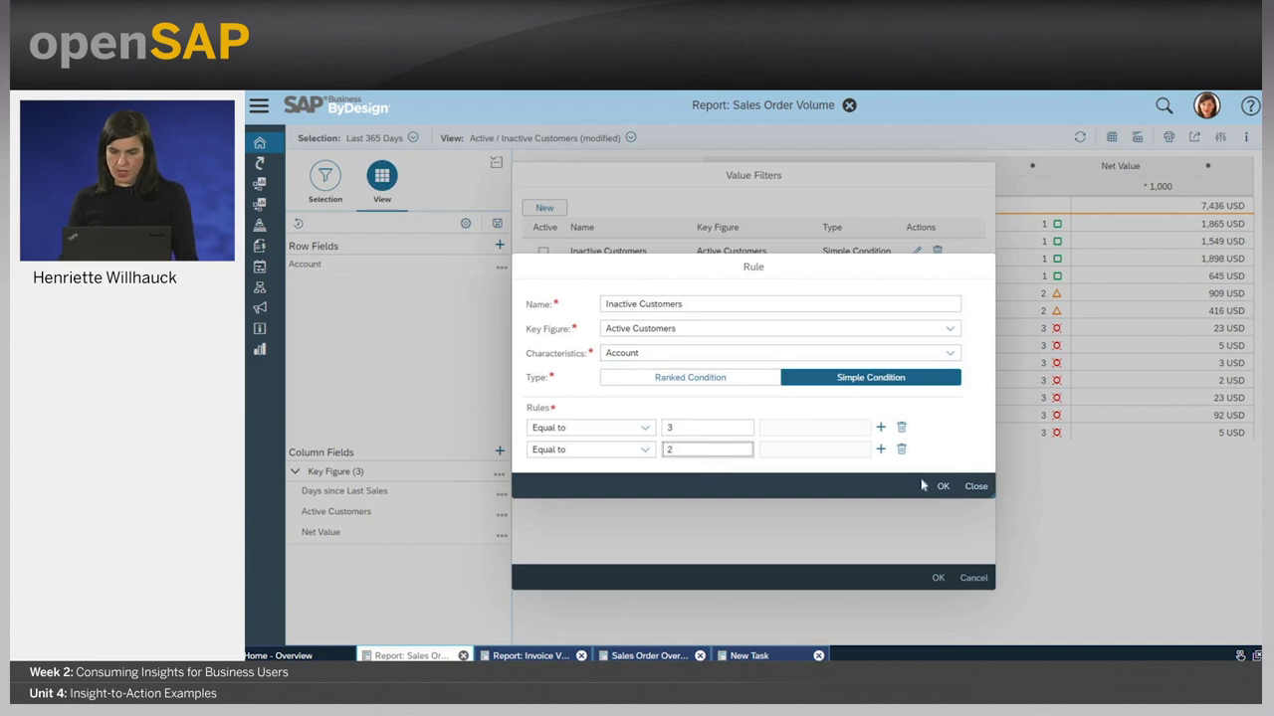
click(944, 489)
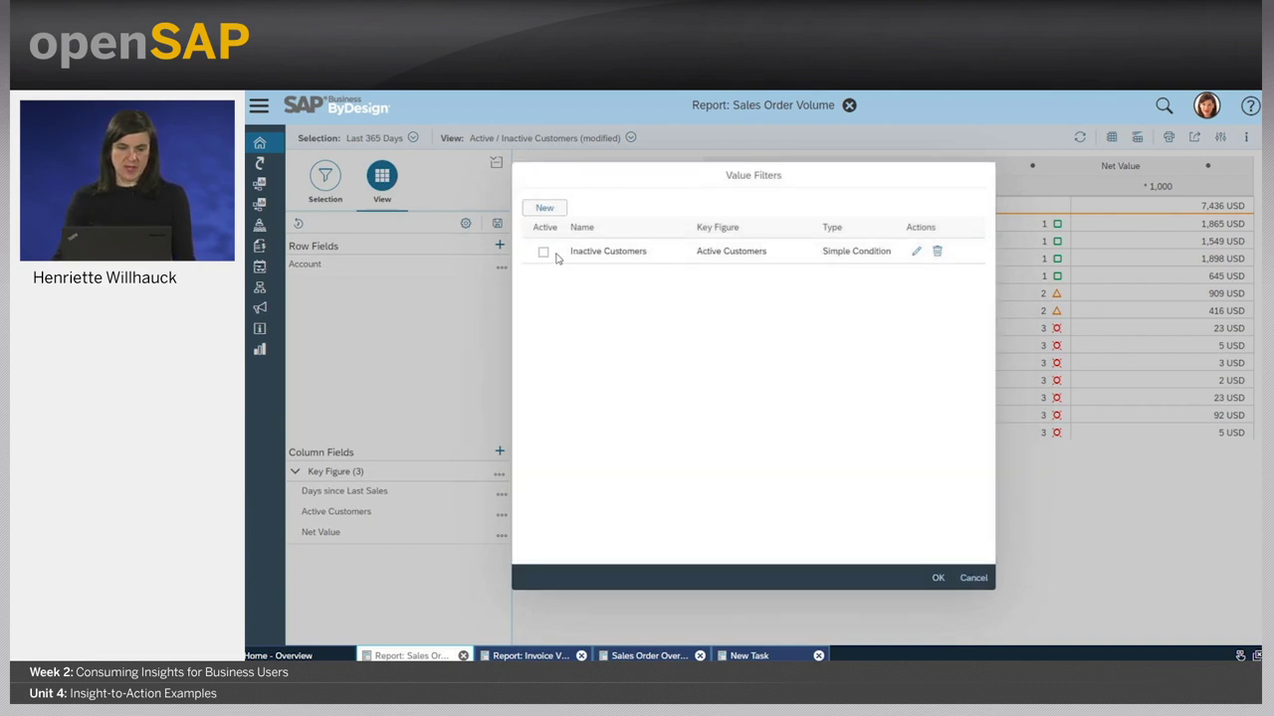
click(543, 251)
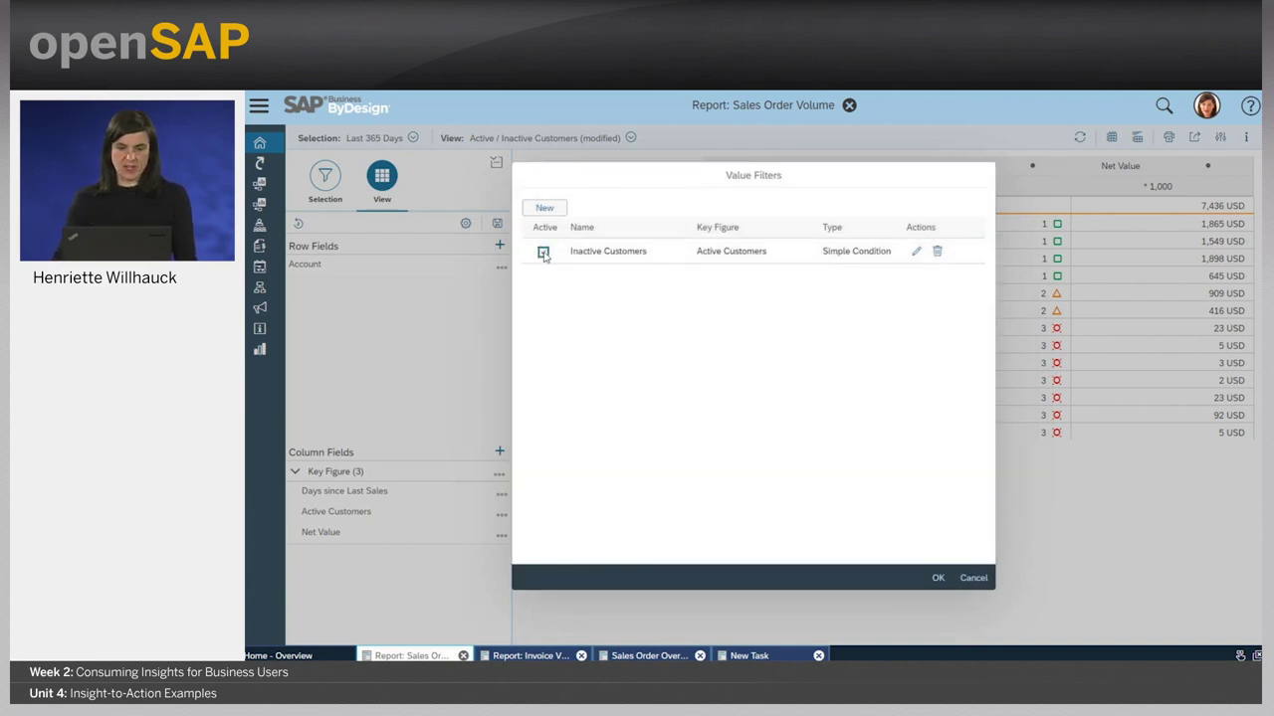
click(938, 579)
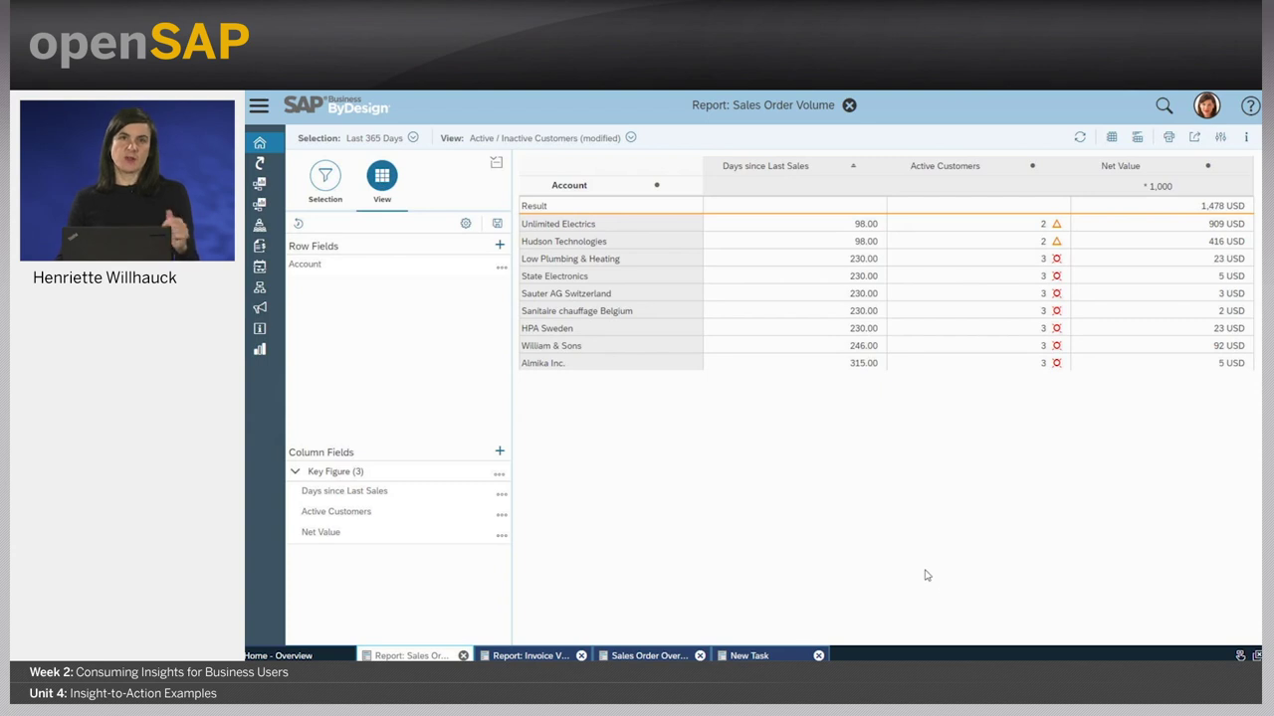
Step: Export all nine filtered accounts into New Target Group 89
click(555, 243)
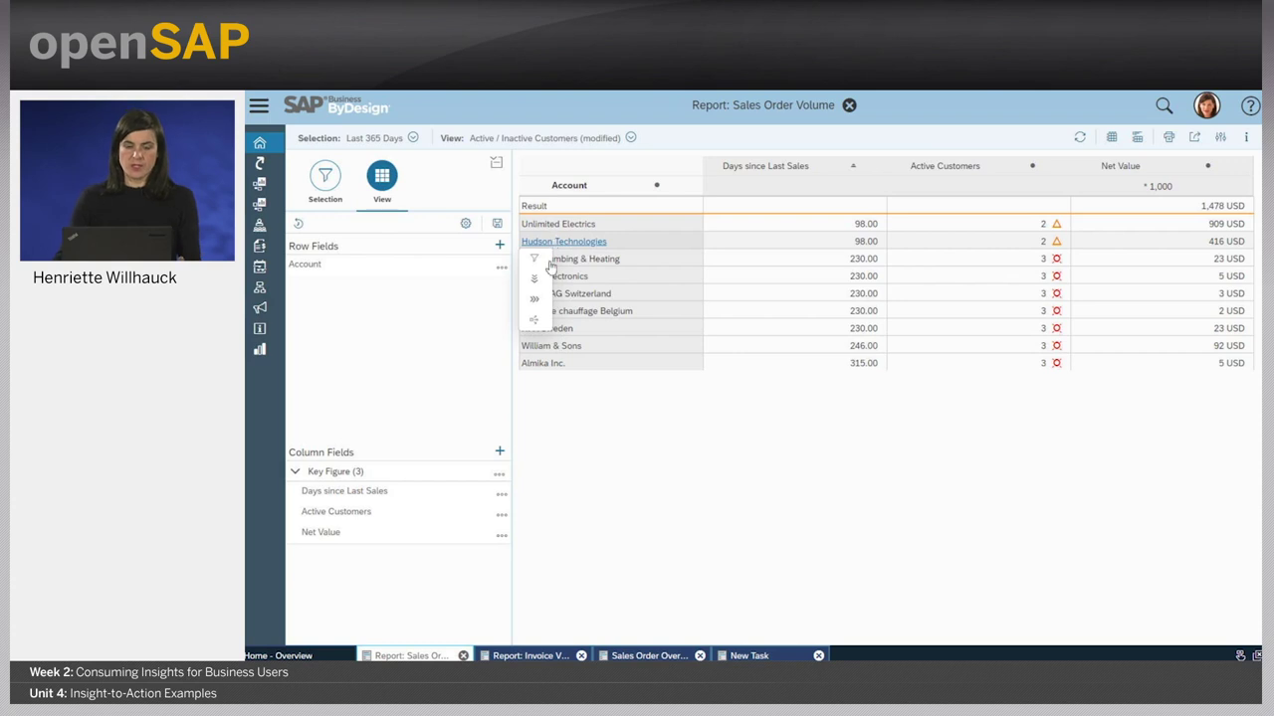
click(533, 320)
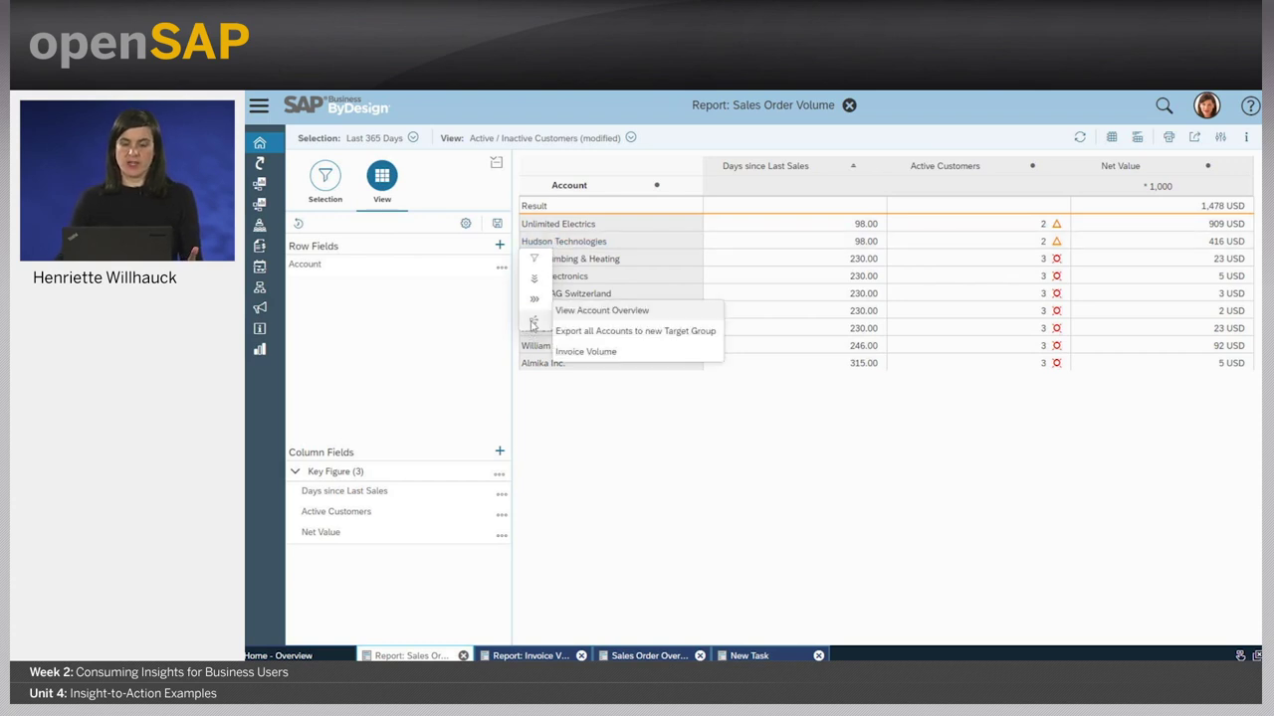
click(607, 334)
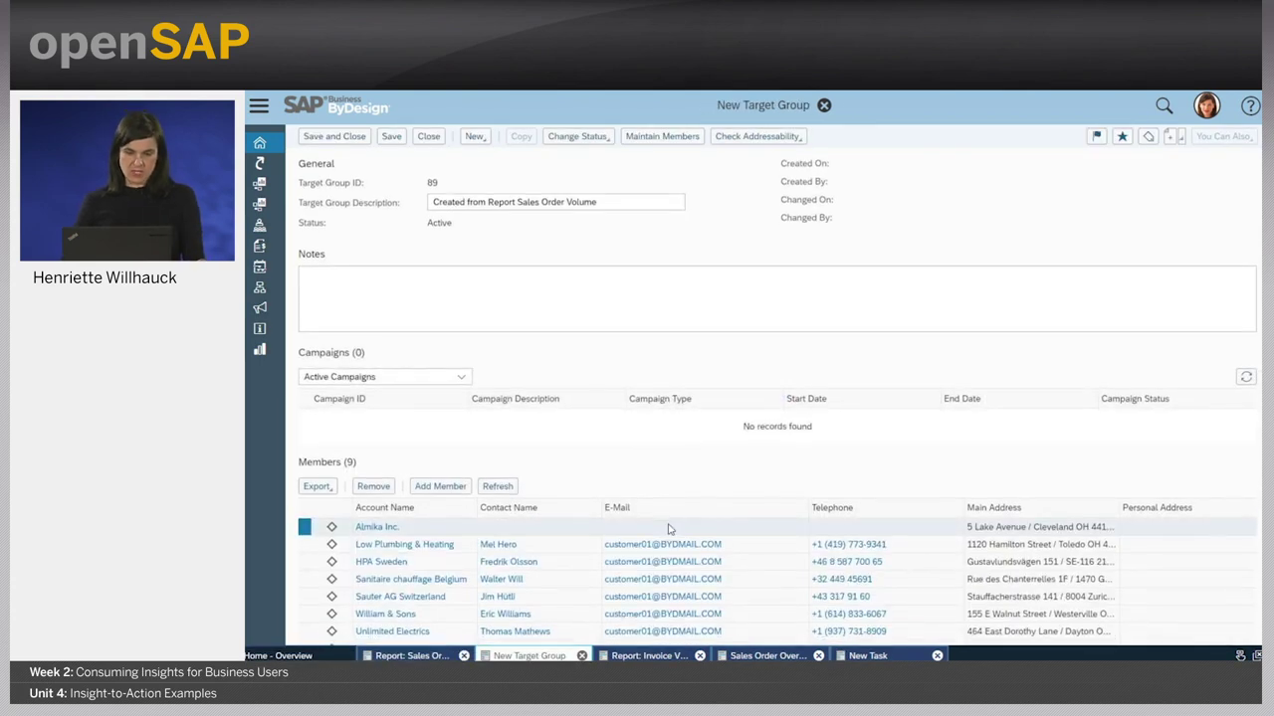
scroll(670, 538, down, 1)
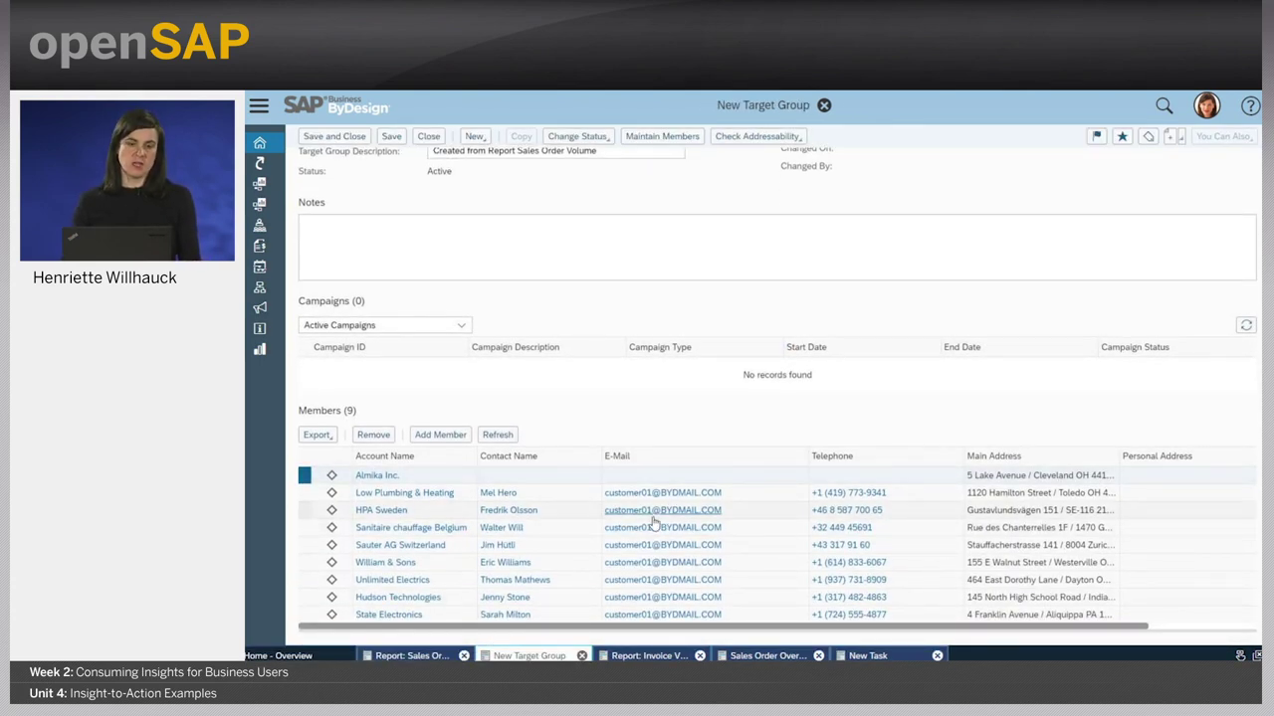